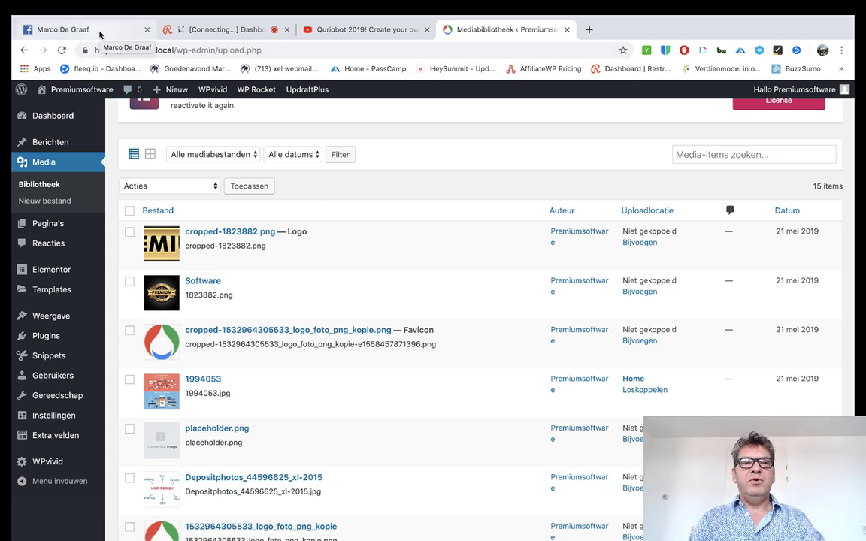
Check the Facebook profile, start the Restream multistream broadcast, and return to Facebook.
click(100, 32)
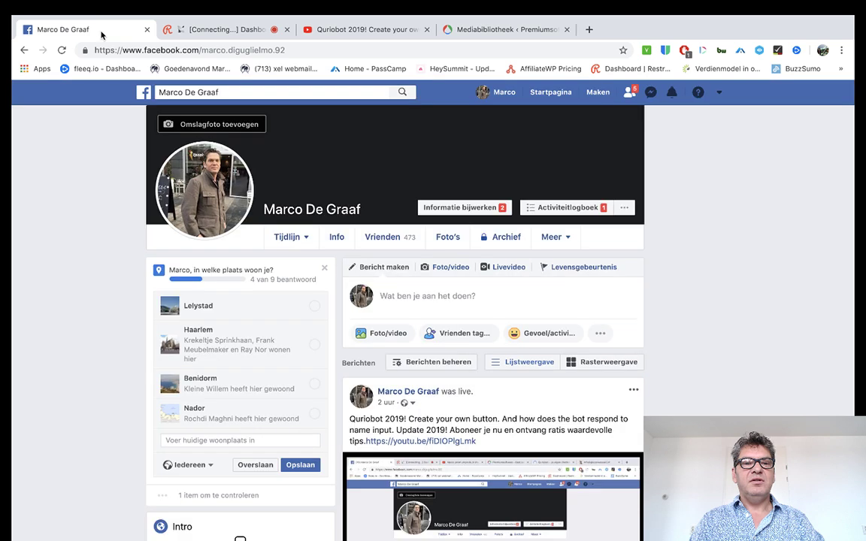
scroll(335, 206, down, 1)
scroll(335, 206, down, 1)
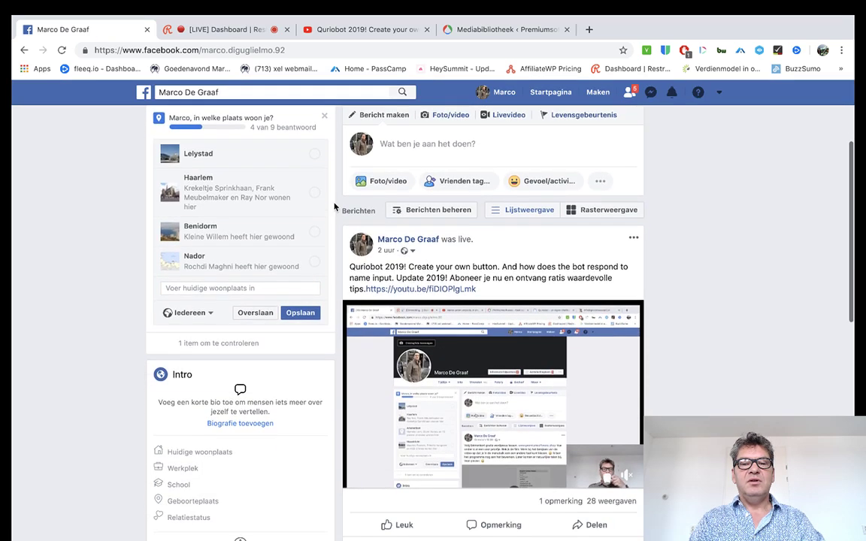
scroll(333, 206, up, 2)
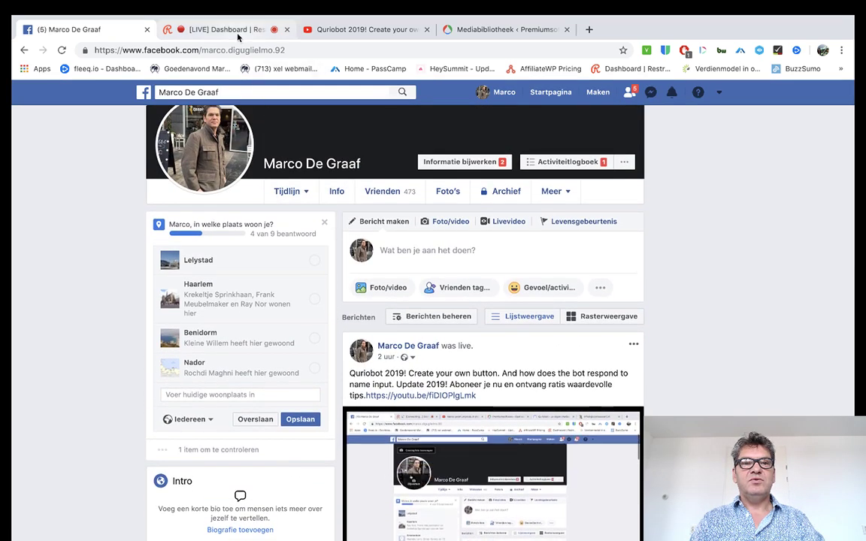
click(225, 30)
click(677, 248)
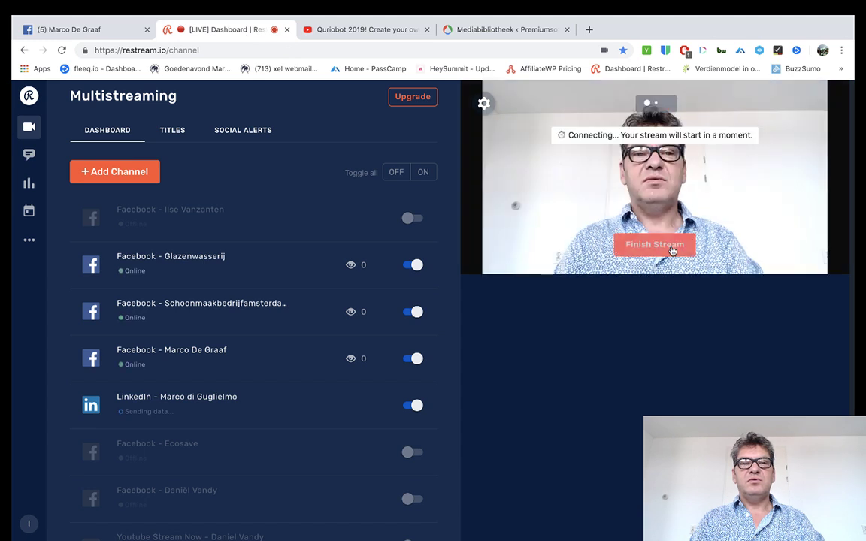
click(86, 31)
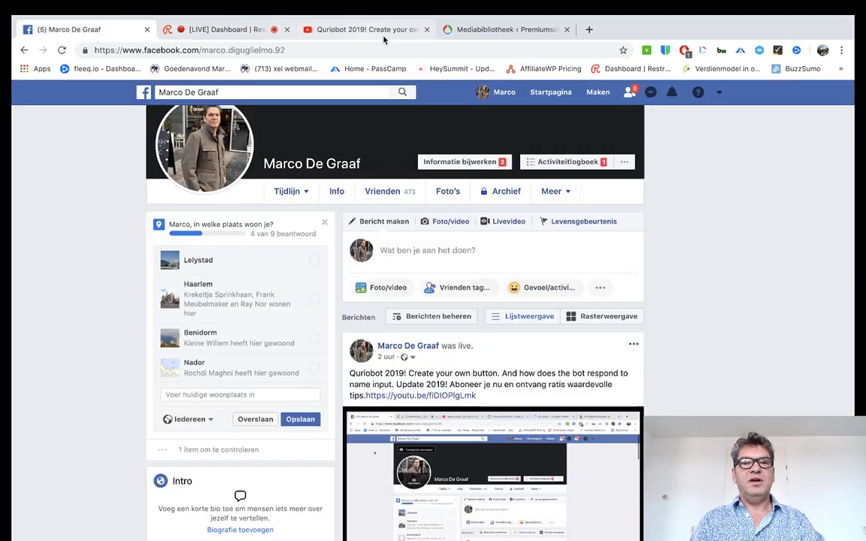
Return to the WordPress media library listing its 15 uploaded files.
click(451, 30)
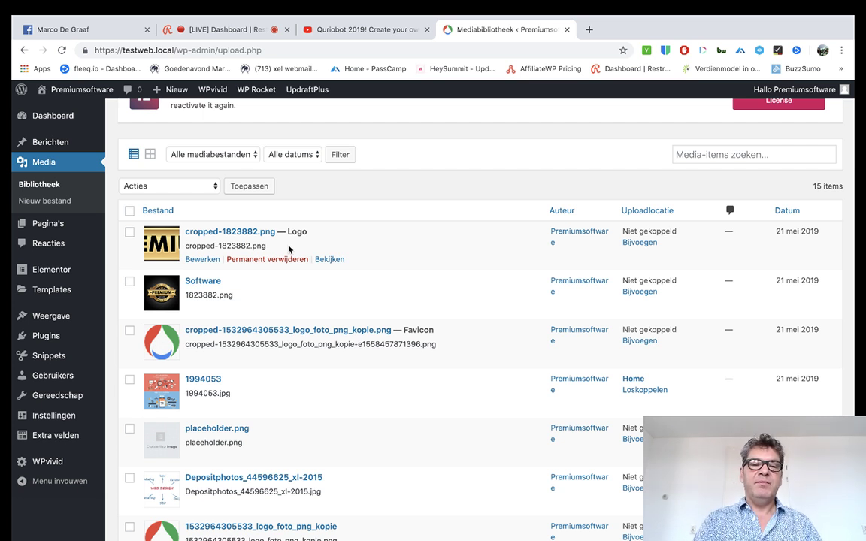
mouse_move(222, 293)
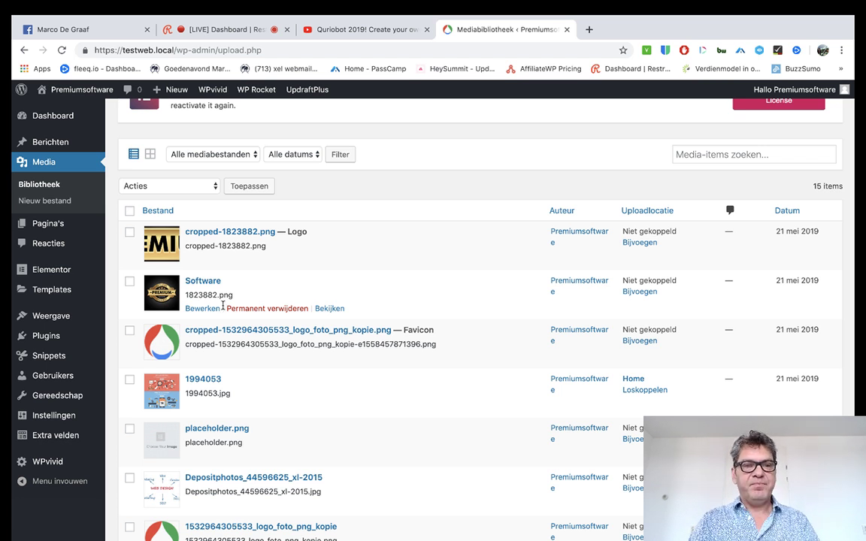
Create a new untitled post via Berichten > Nieuw bericht, after a quick Facebook check.
scroll(239, 256, down, 1)
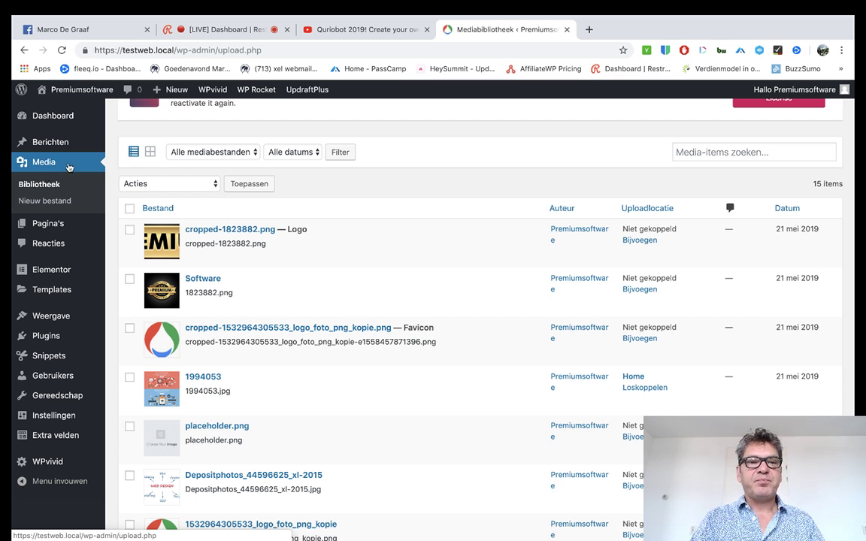
mouse_move(51, 142)
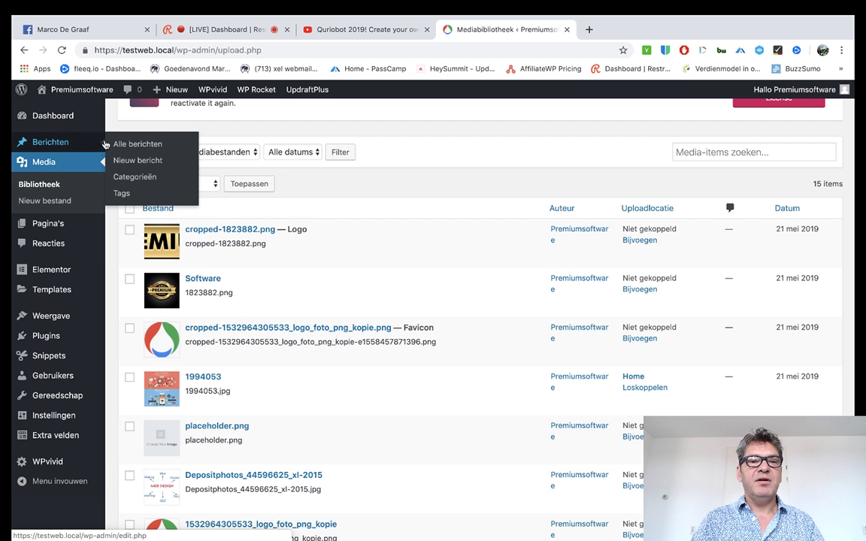
click(137, 160)
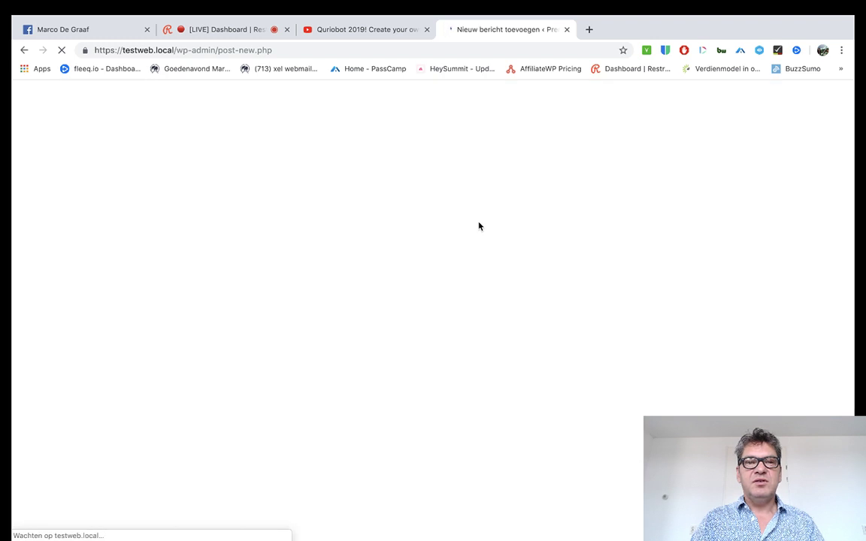
click(113, 29)
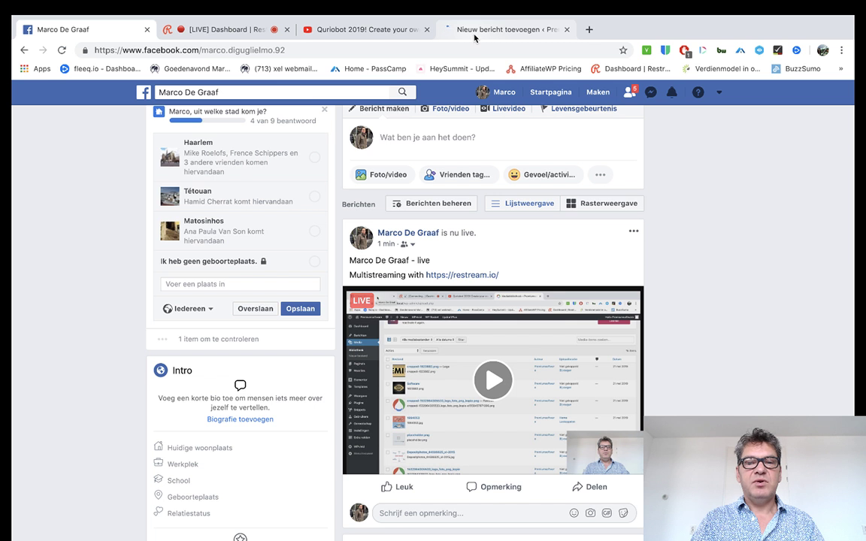
click(474, 31)
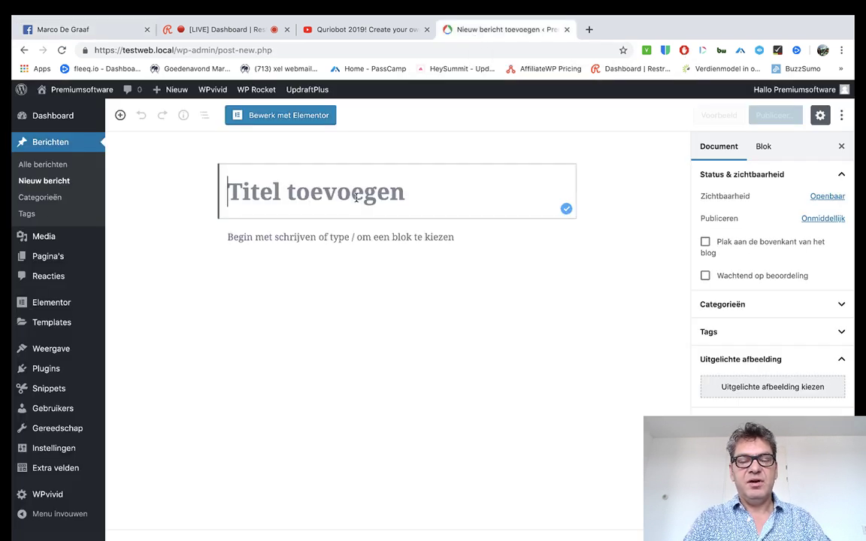
Title the post 'Test', add the paragraph 'Blabla bla', and reveal the document settings.
text(Test)
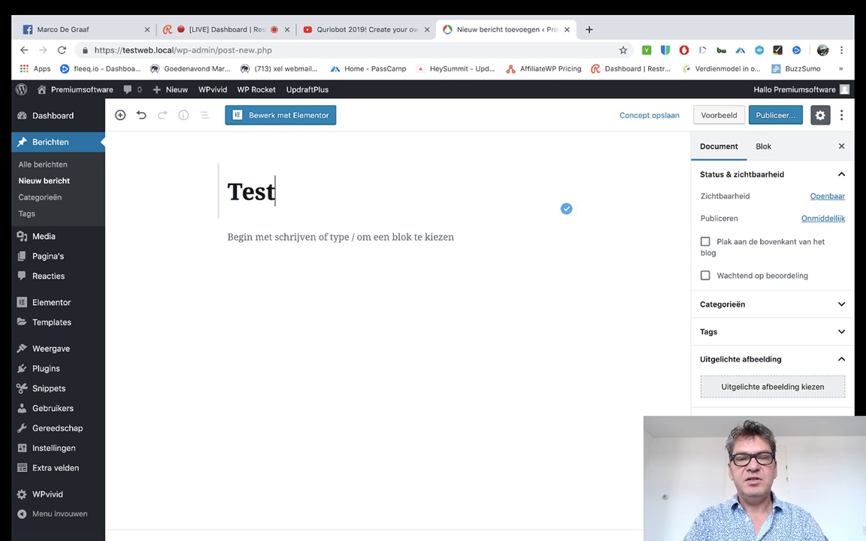
click(332, 242)
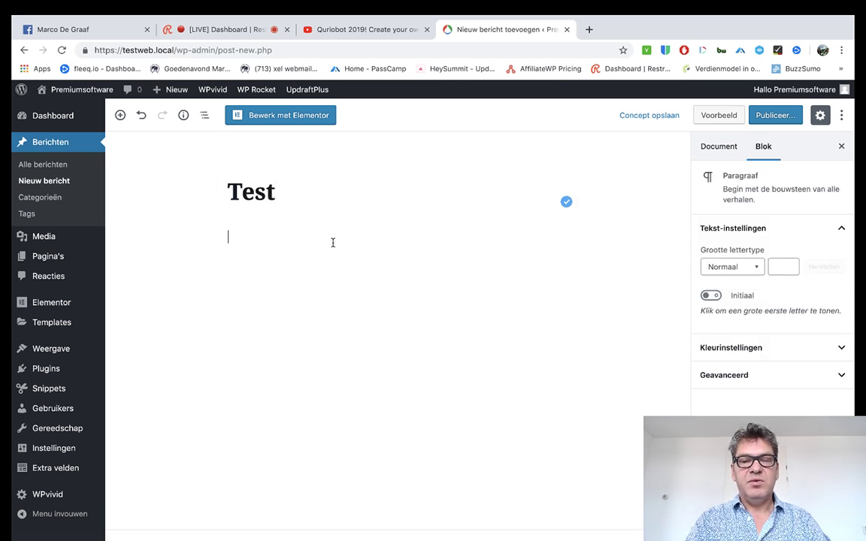
text(Bla)
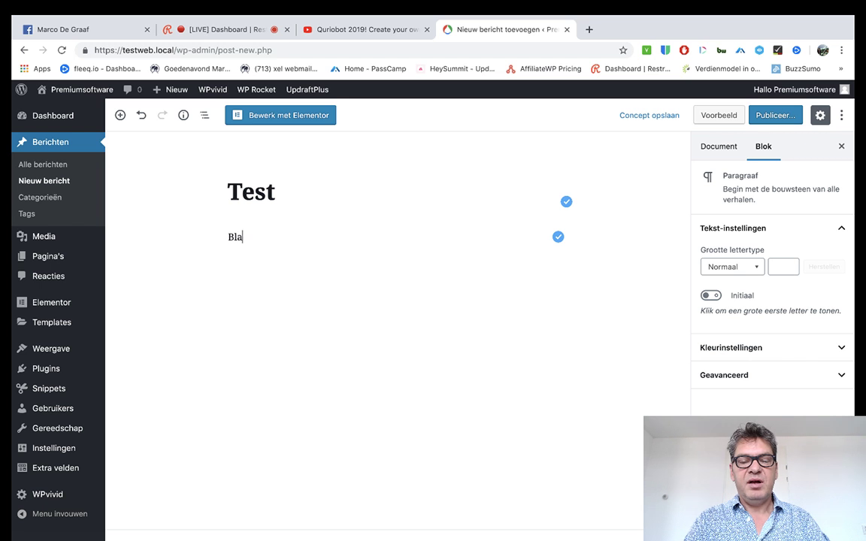
text(bla bl)
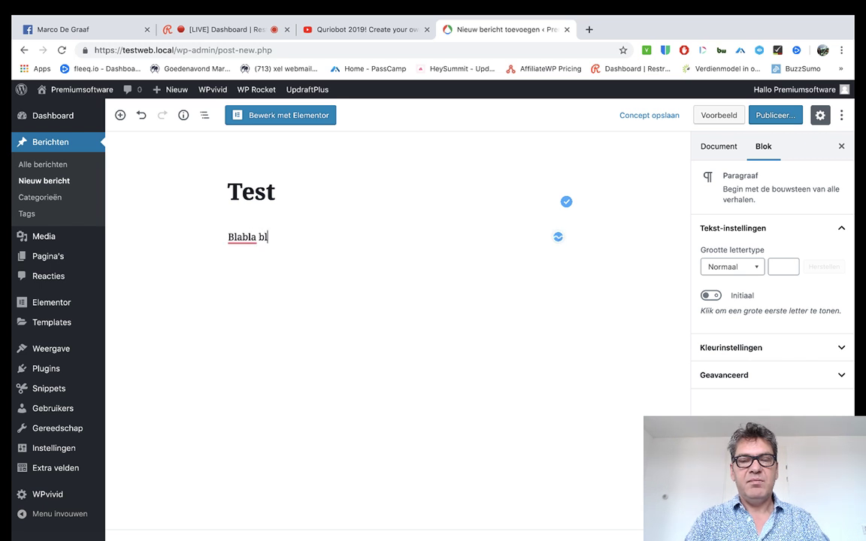
text(a)
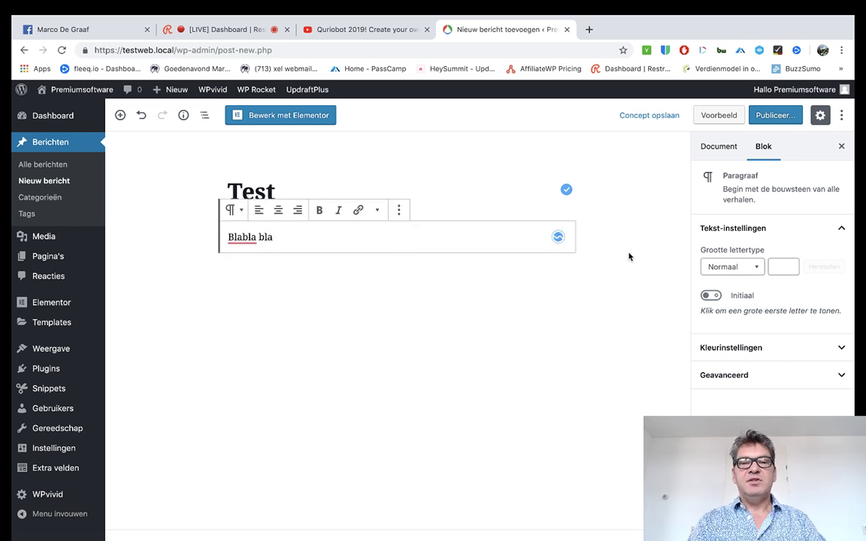
click(629, 256)
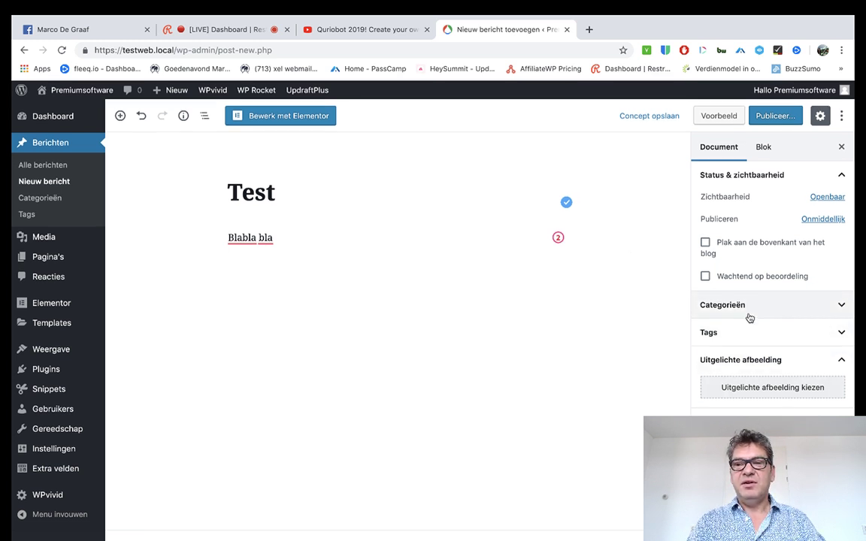
scroll(749, 318, down, 2)
scroll(749, 318, down, 1)
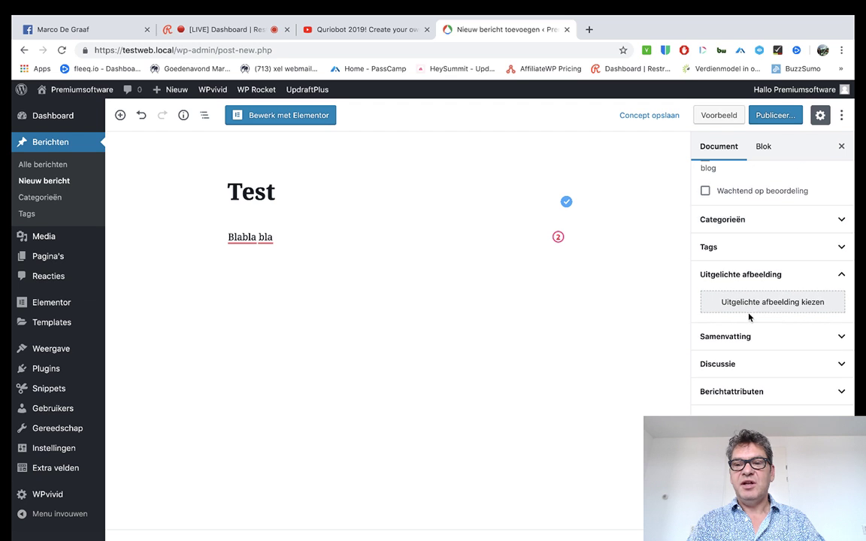
scroll(749, 318, down, 1)
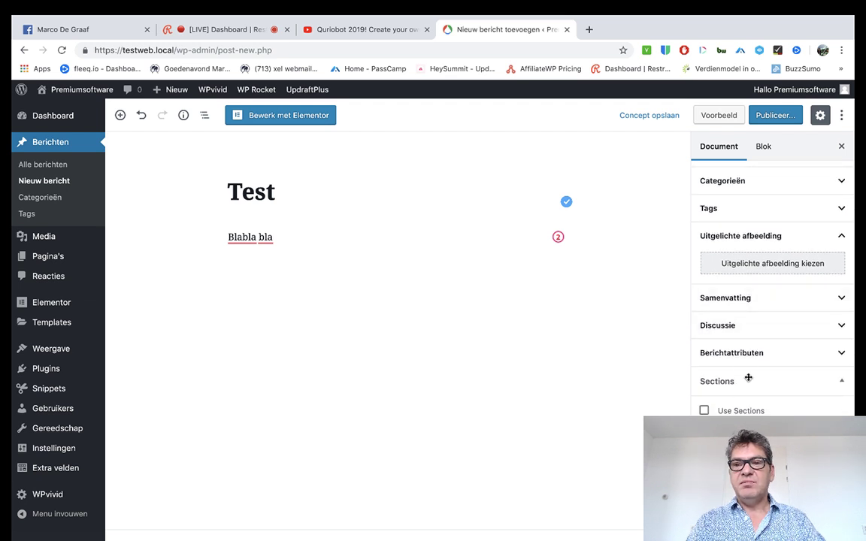
Upload the red hexagon image 1247691.png in the featured image dialog and select it.
click(779, 267)
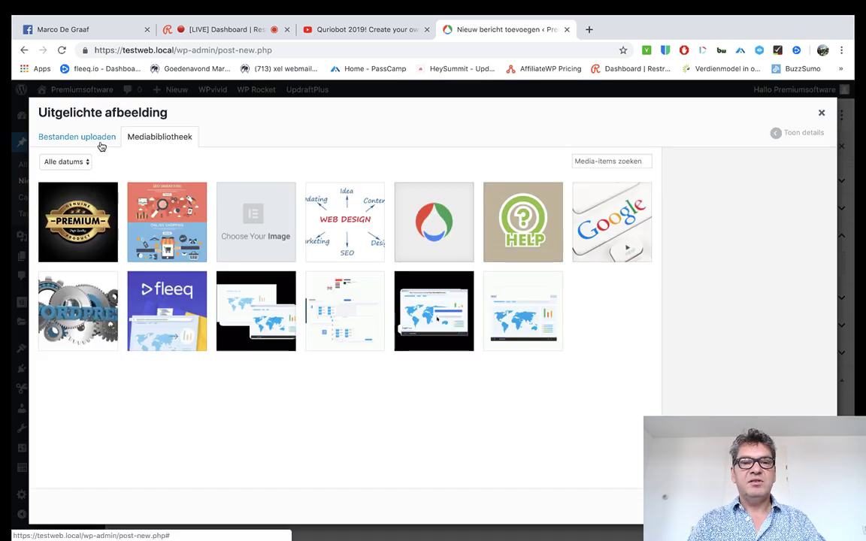
click(101, 143)
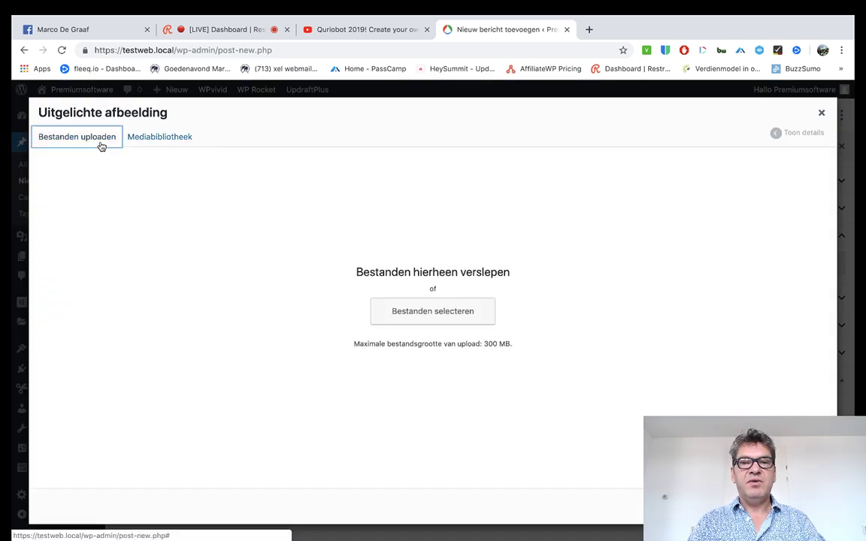
click(383, 307)
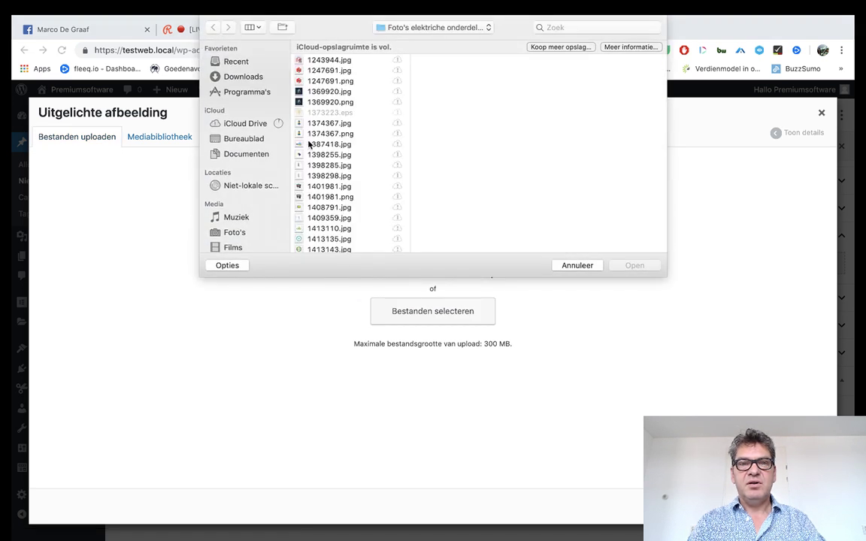
click(313, 126)
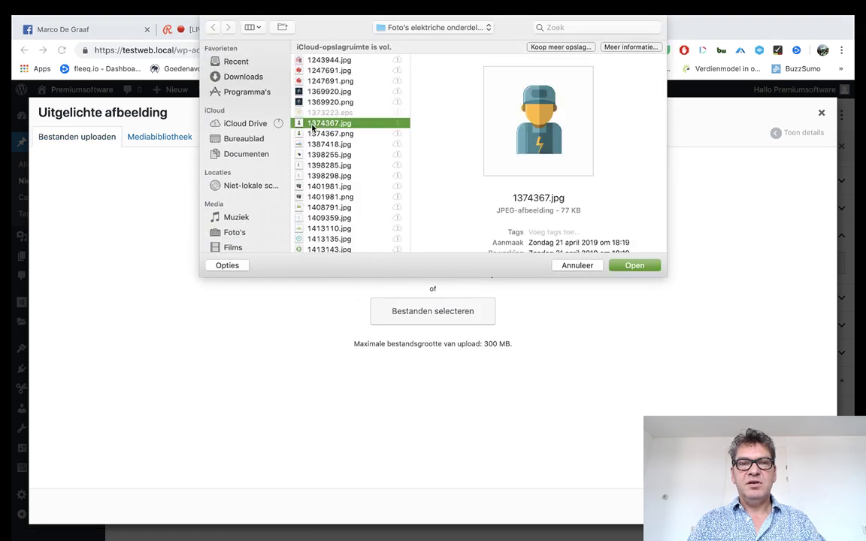
click(329, 102)
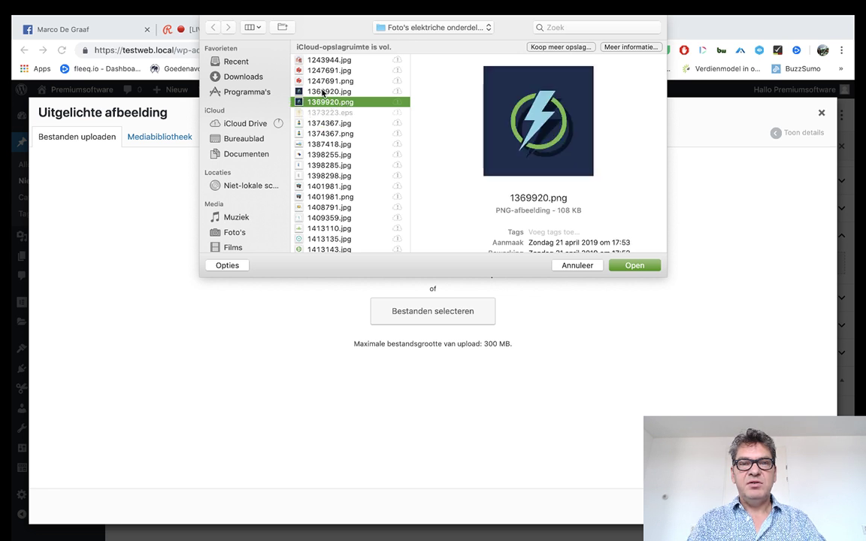
click(329, 81)
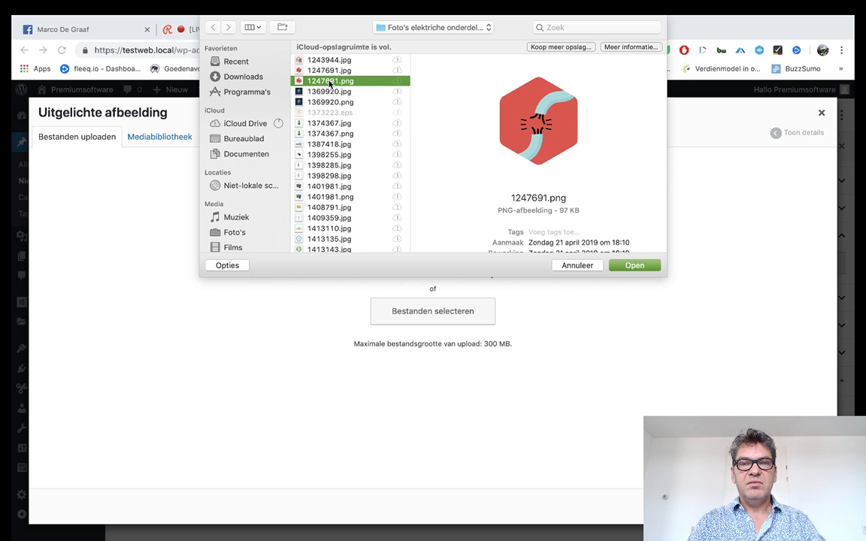
click(624, 265)
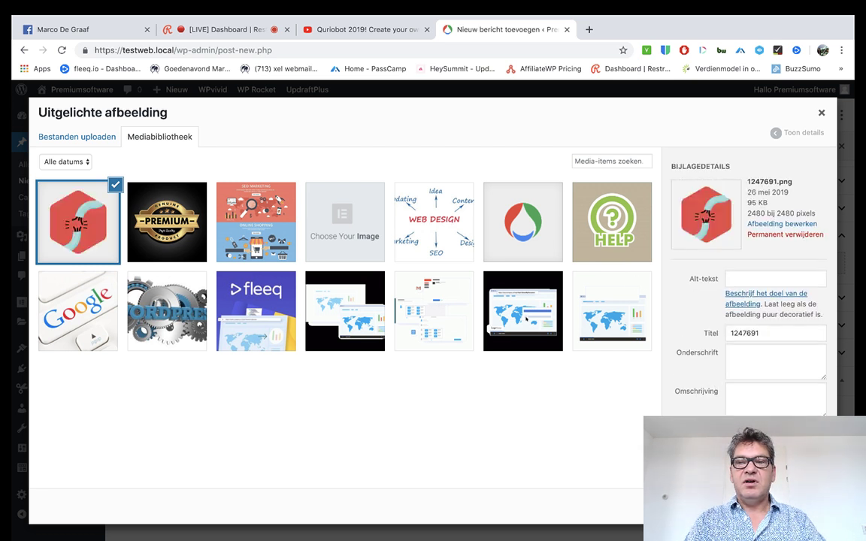
Set 1247691.png as the featured image, then publish the 'Test' post.
click(797, 506)
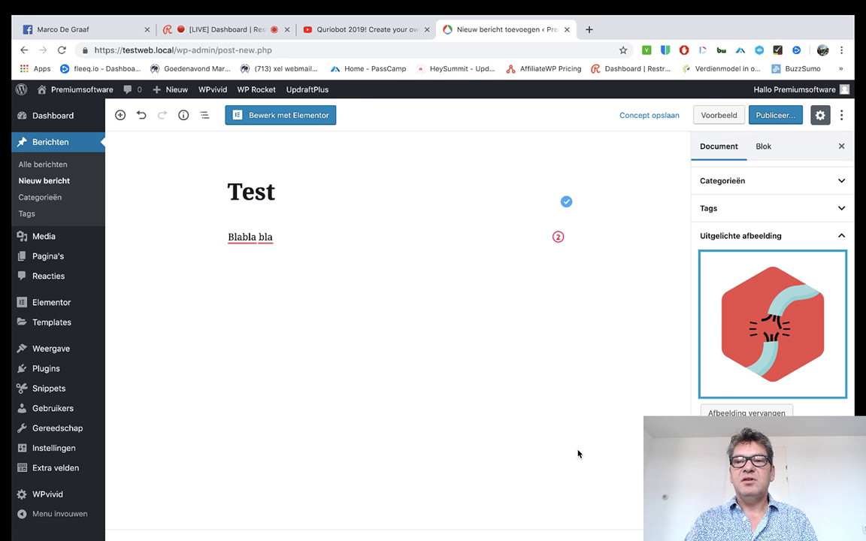
click(772, 120)
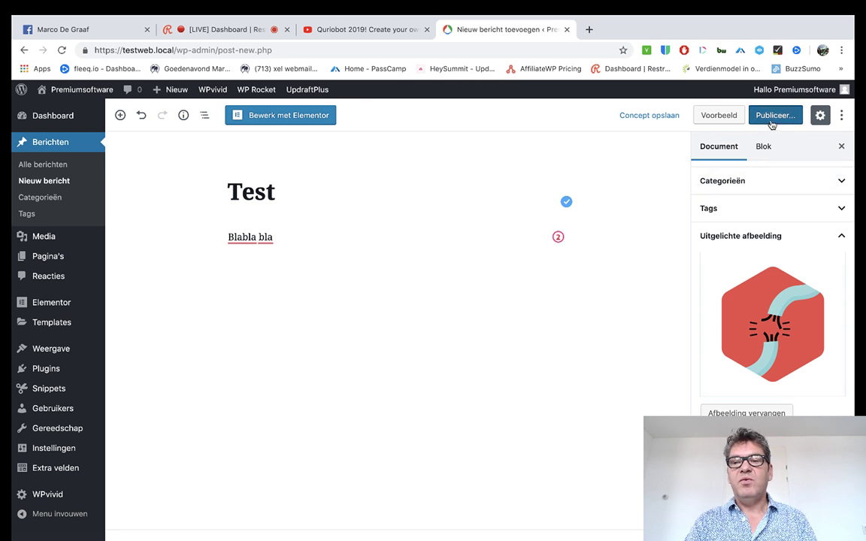
click(773, 117)
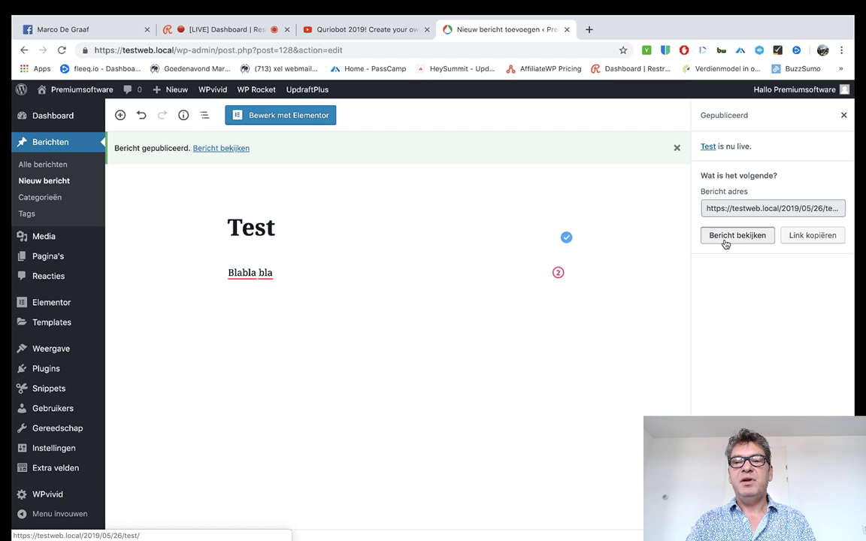
View the live 'Test' post and confirm the red hexagon appears above 'Blabla bla'.
click(725, 243)
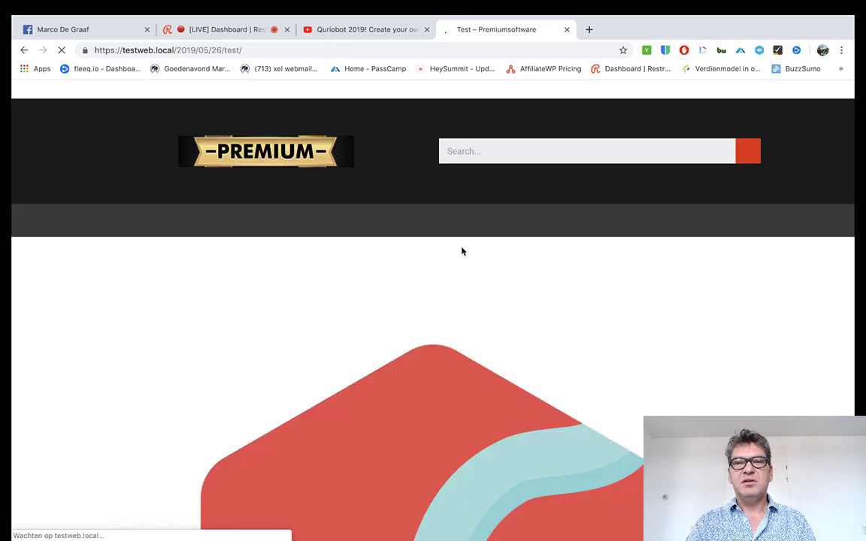
scroll(463, 251, down, 2)
scroll(462, 250, down, 2)
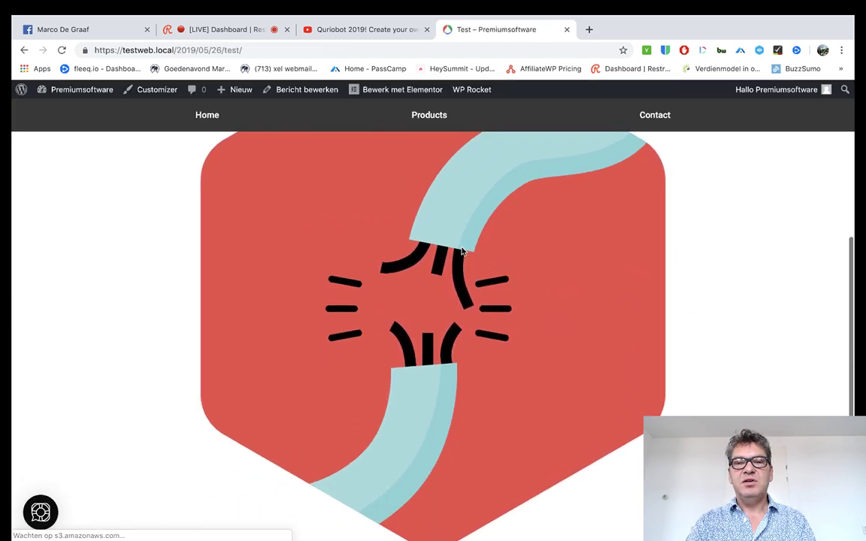
scroll(462, 251, up, 5)
scroll(463, 252, down, 3)
scroll(462, 251, down, 2)
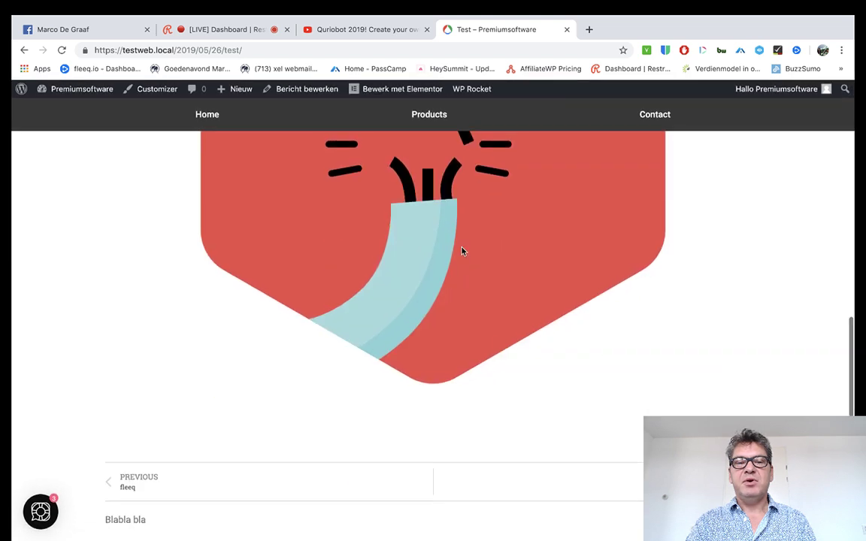
scroll(462, 251, up, 5)
scroll(462, 251, down, 3)
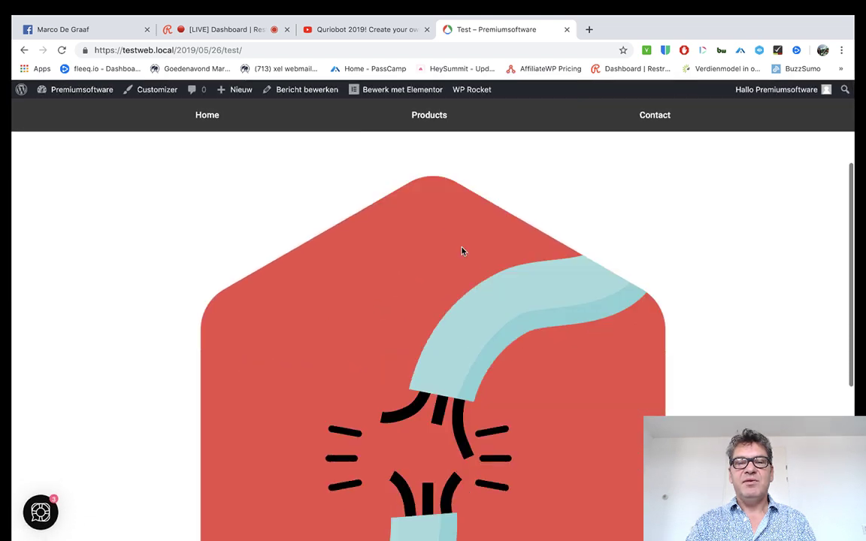
scroll(463, 251, down, 2)
scroll(462, 251, up, 3)
scroll(460, 250, up, 2)
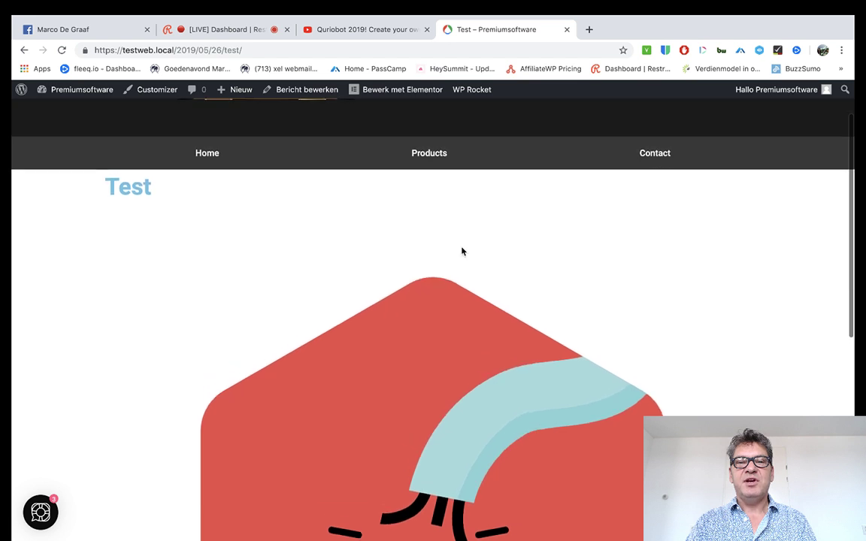
Return to the post editor, then view the media library showing 1247691.png attached to Test.
click(319, 96)
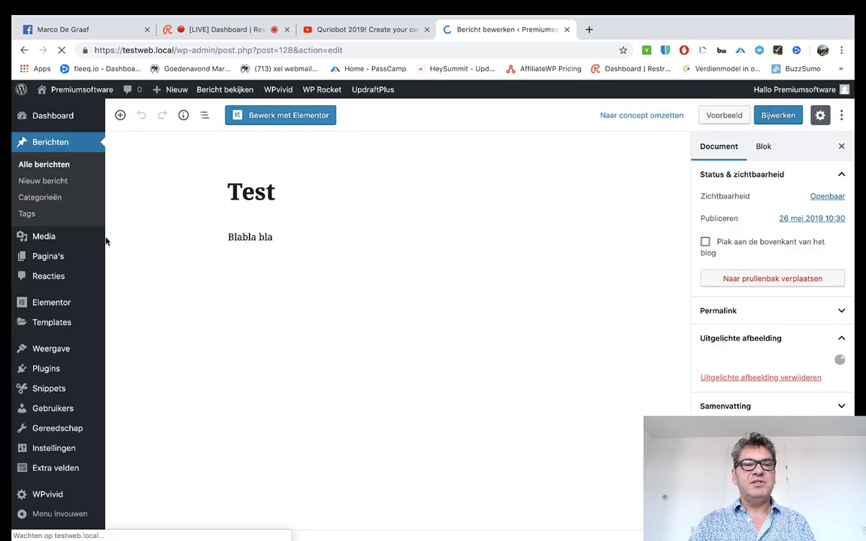
click(51, 241)
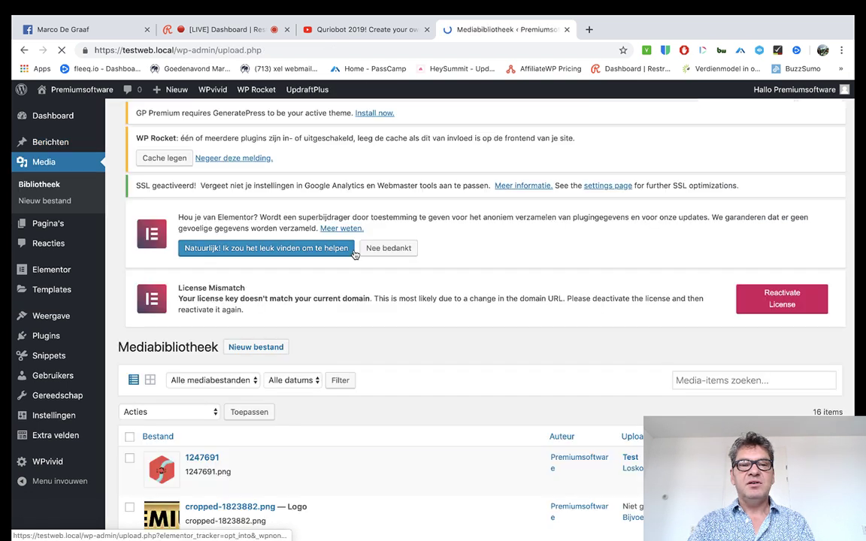
scroll(214, 391, down, 5)
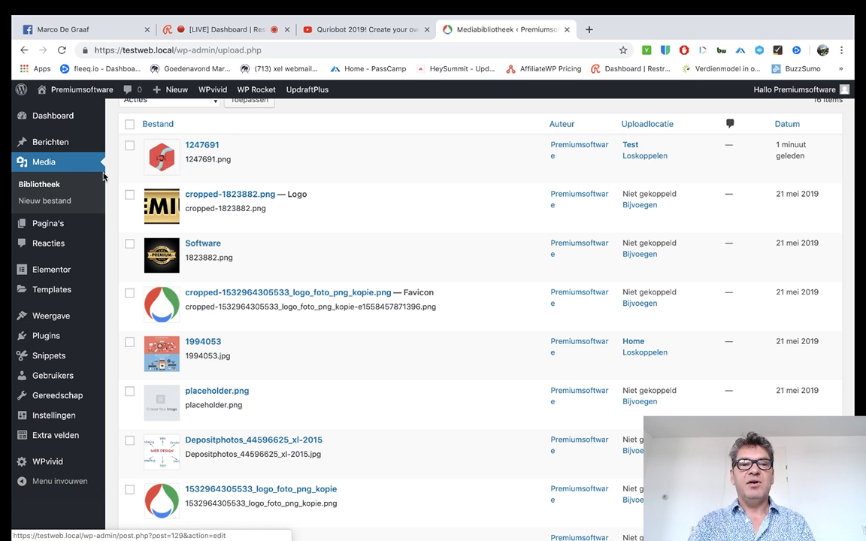
Open the posts list and permanently delete the 'Test' post.
click(65, 150)
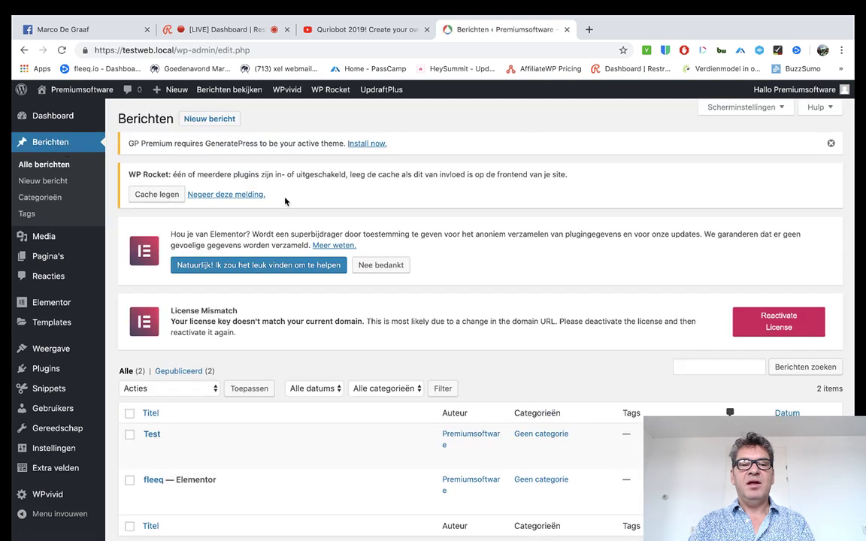
scroll(286, 200, down, 2)
mouse_move(152, 376)
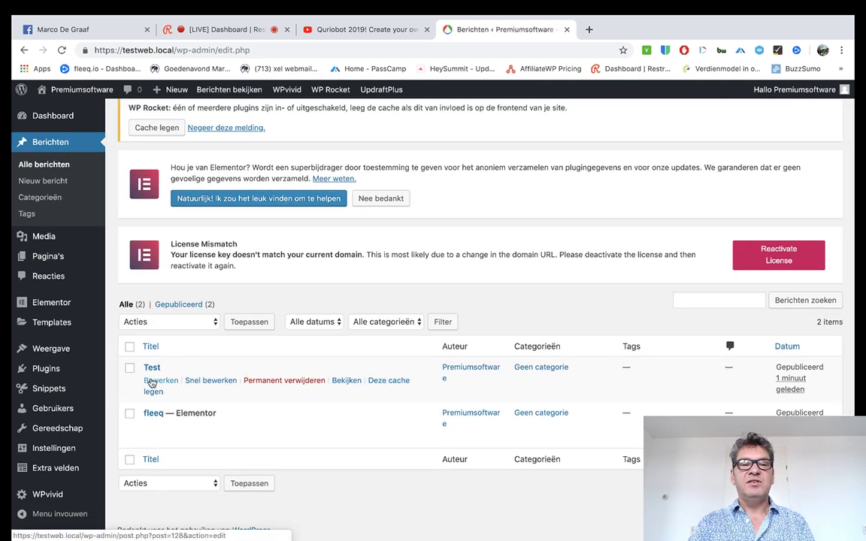
click(297, 381)
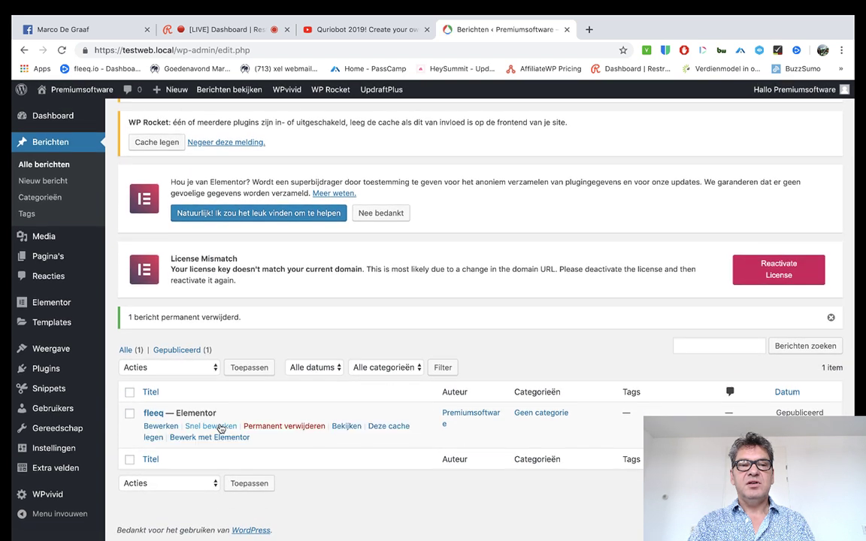
mouse_move(43, 236)
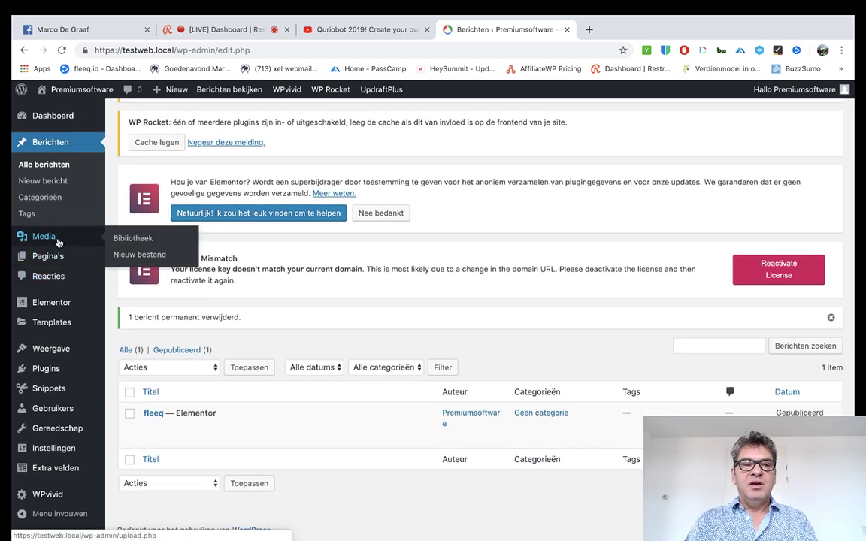
Scroll through the media library to verify 1247691.png is gone, leaving 15 items.
click(125, 240)
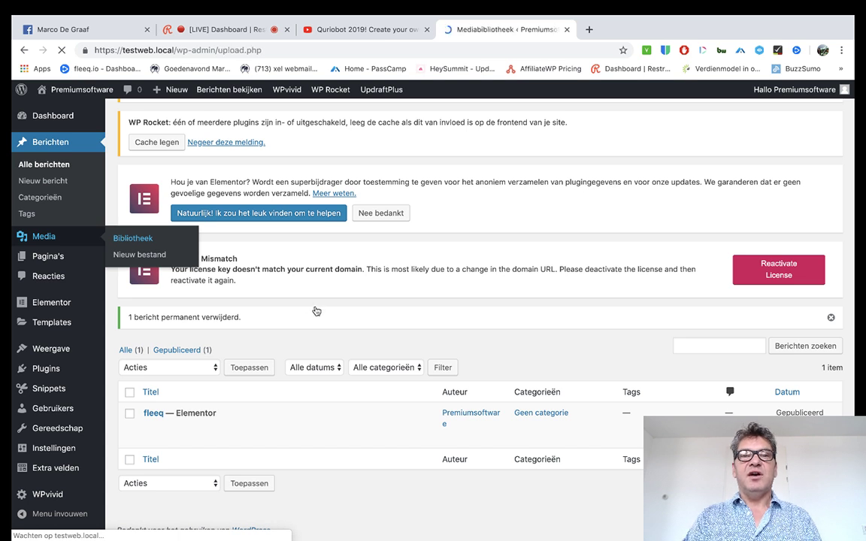
scroll(316, 310, down, 5)
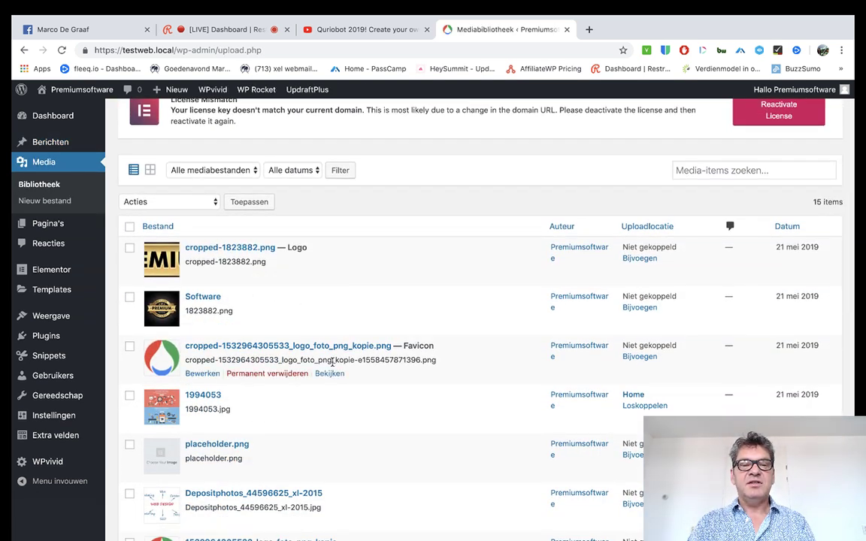
scroll(332, 362, down, 4)
scroll(332, 363, down, 2)
scroll(332, 362, up, 1)
scroll(332, 363, up, 10)
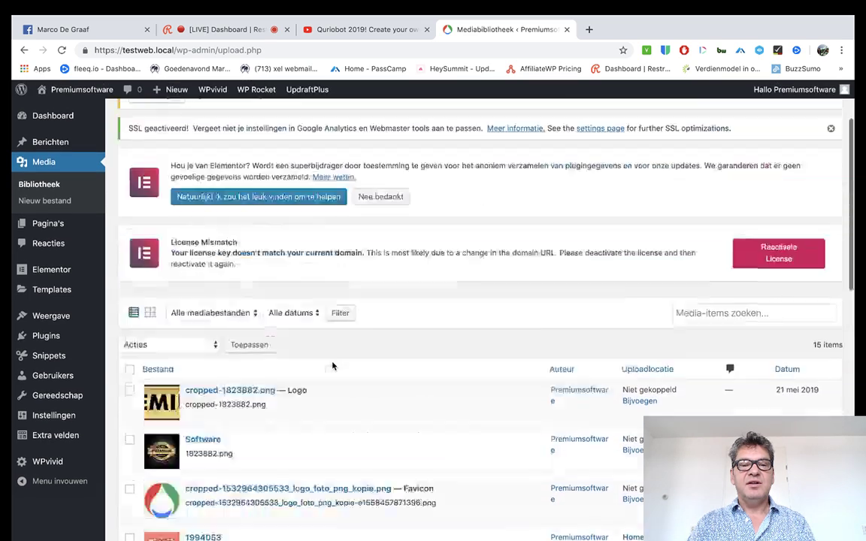
scroll(332, 363, down, 3)
scroll(332, 363, down, 5)
scroll(332, 362, down, 3)
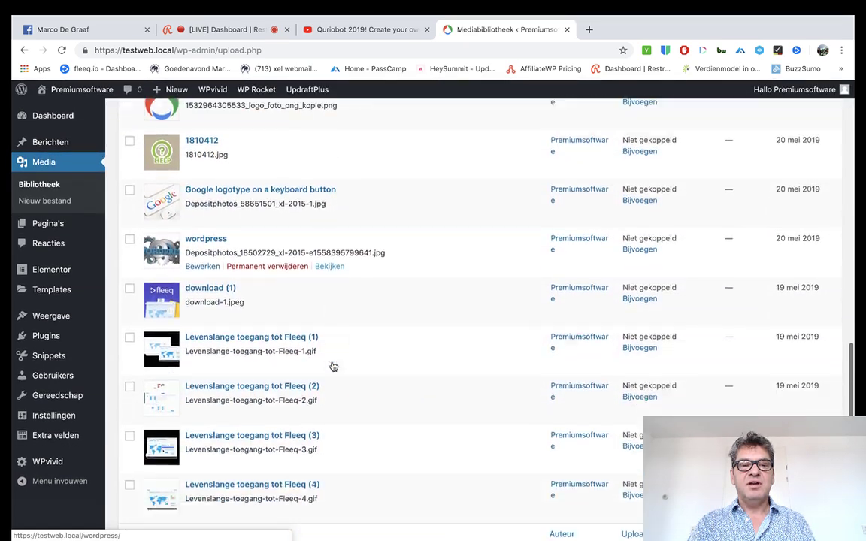
scroll(333, 362, down, 2)
mouse_move(49, 355)
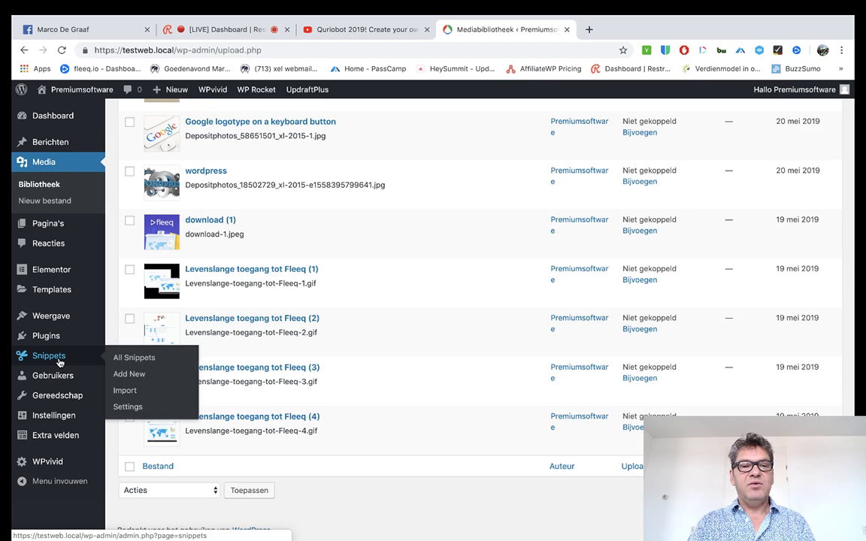
Filter All Snippets to 'Actief (1)' so only the Code test snippet is listed.
click(122, 362)
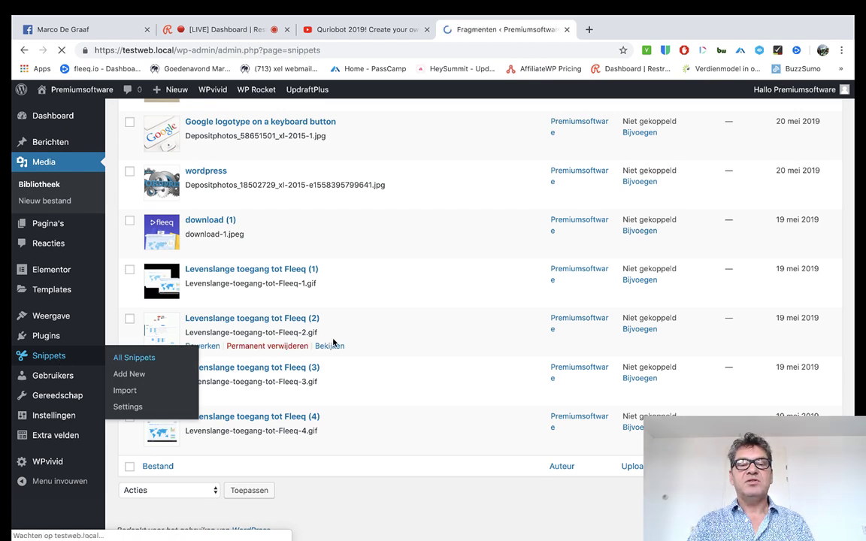
scroll(333, 343, down, 5)
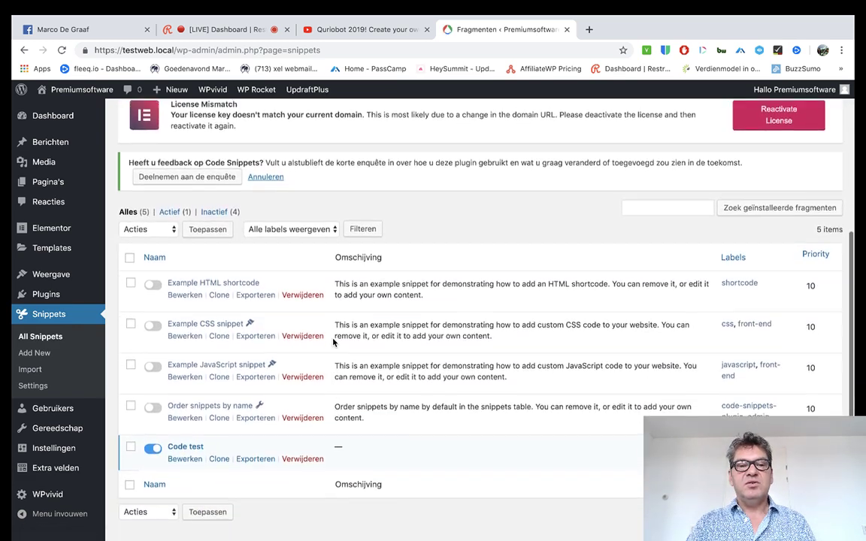
scroll(333, 343, up, 5)
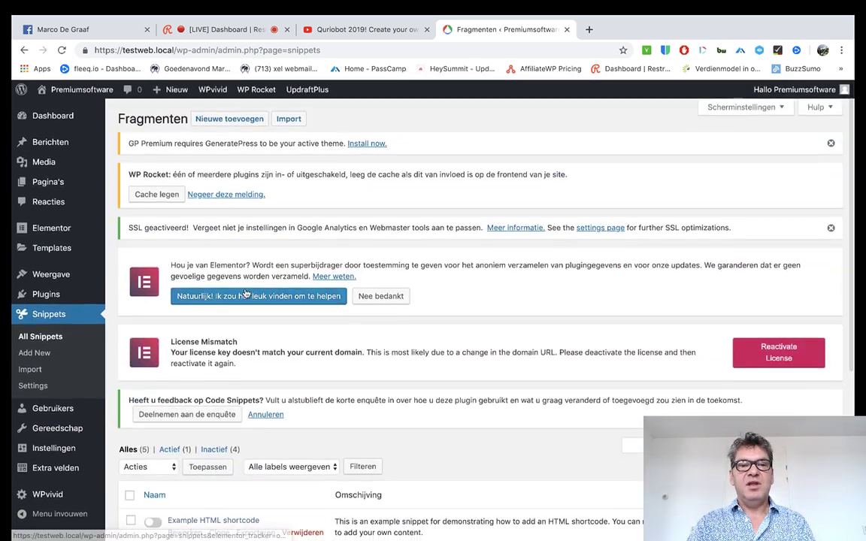
scroll(233, 299, down, 5)
scroll(234, 308, up, 5)
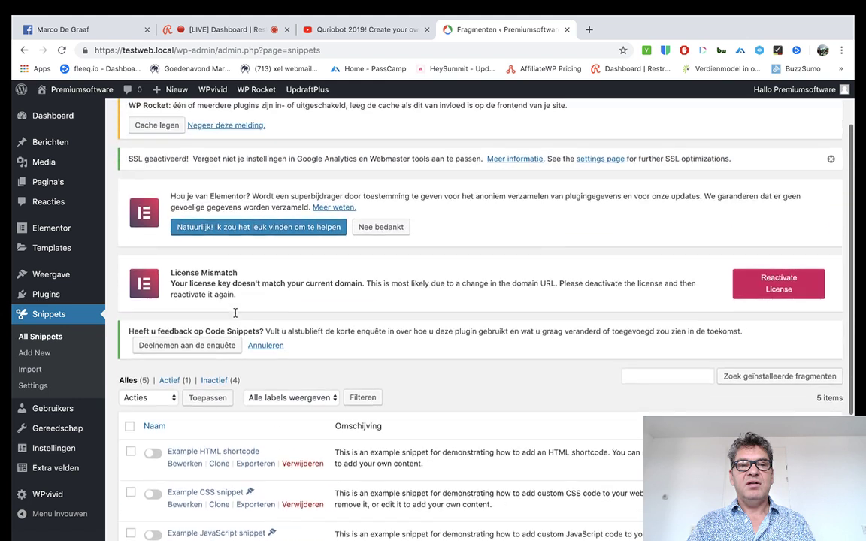
scroll(235, 313, up, 1)
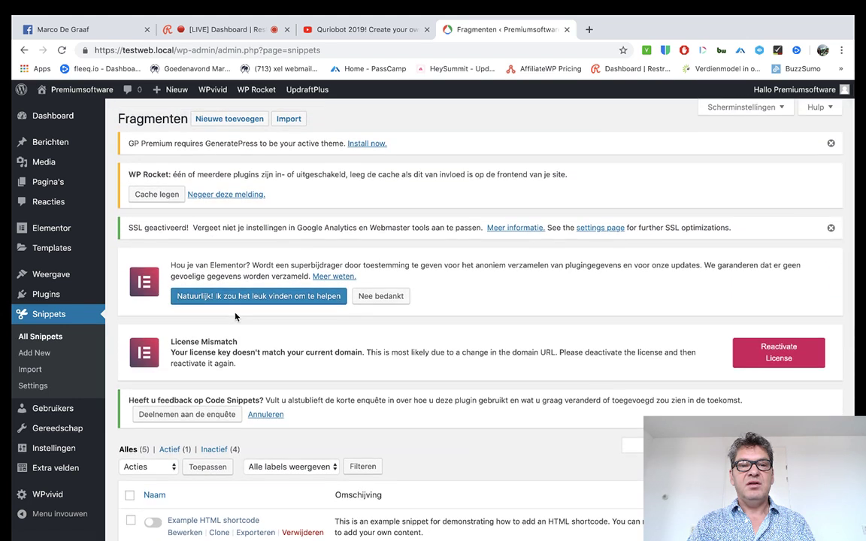
scroll(226, 323, down, 5)
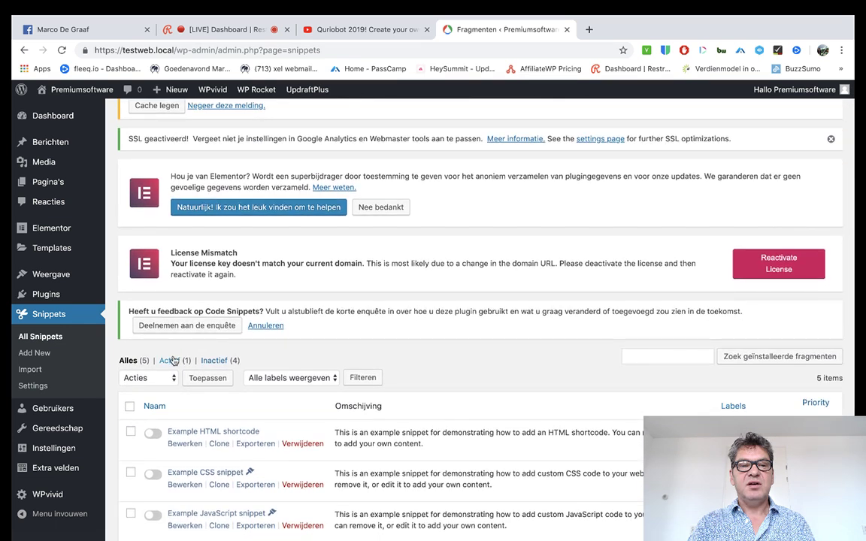
click(172, 360)
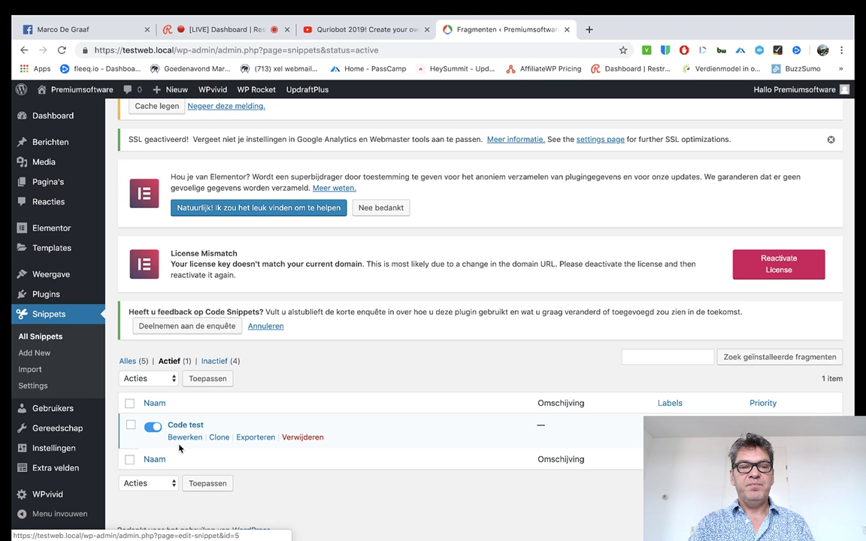
Open the Code test snippet and view its before_delete_post code in the editor.
click(184, 438)
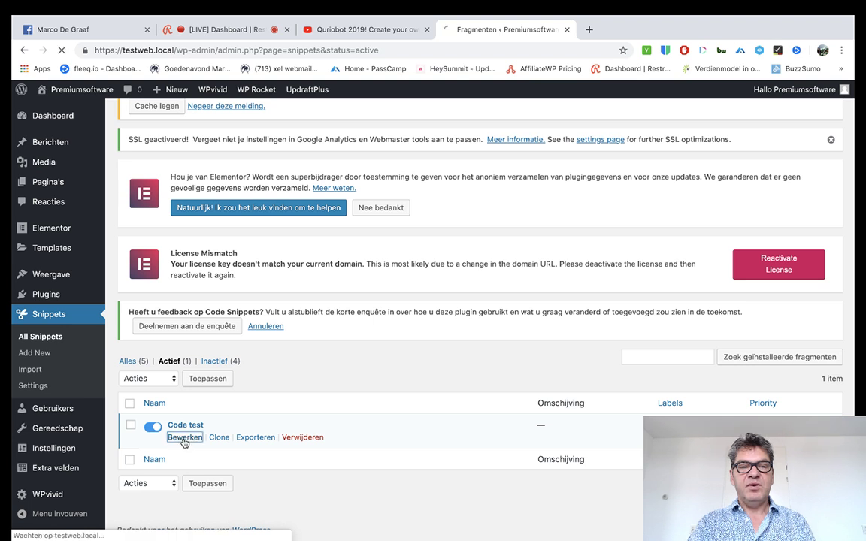
scroll(484, 350, down, 2)
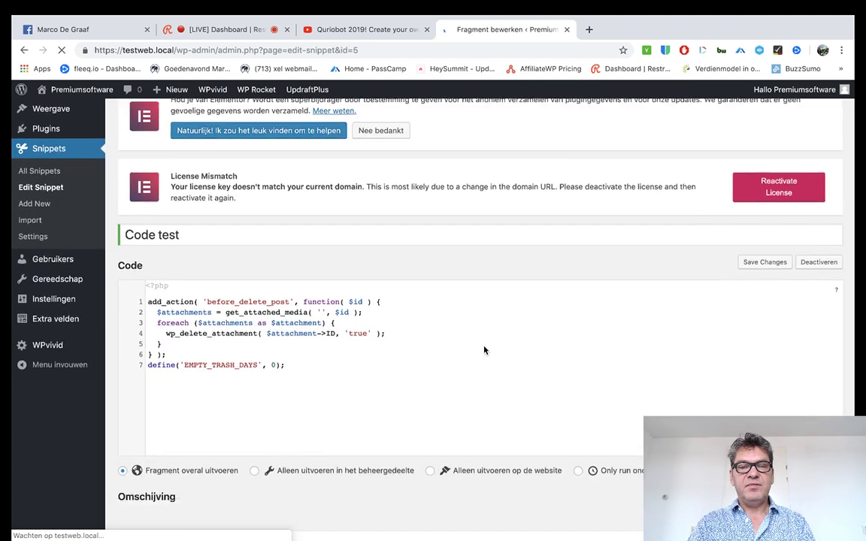
scroll(481, 349, down, 2)
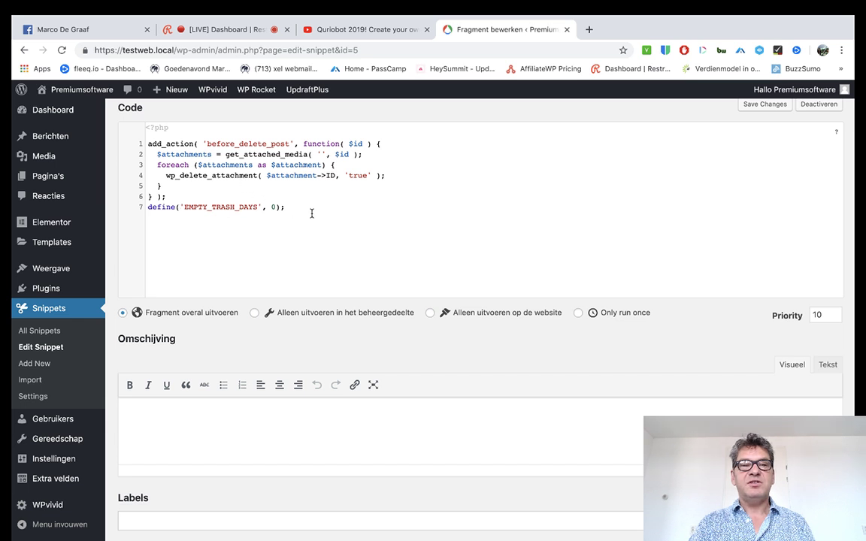
scroll(312, 213, up, 1)
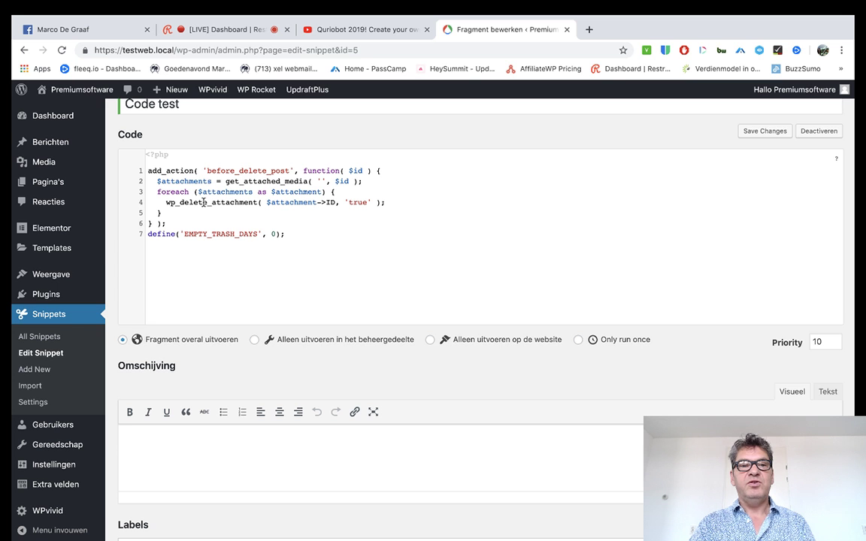
Review the installed plugins list, then go to the 'Nieuwe plugin' Add Plugins page.
click(48, 297)
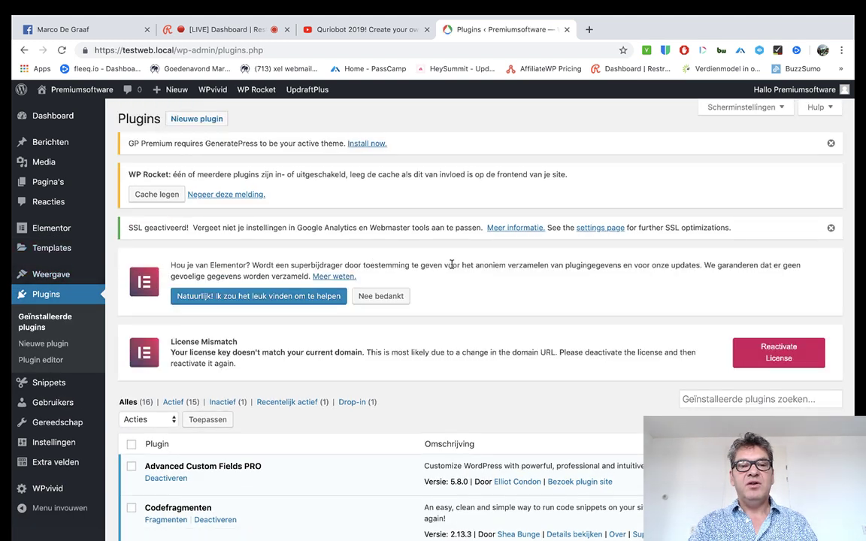
scroll(451, 264, down, 2)
scroll(451, 265, down, 2)
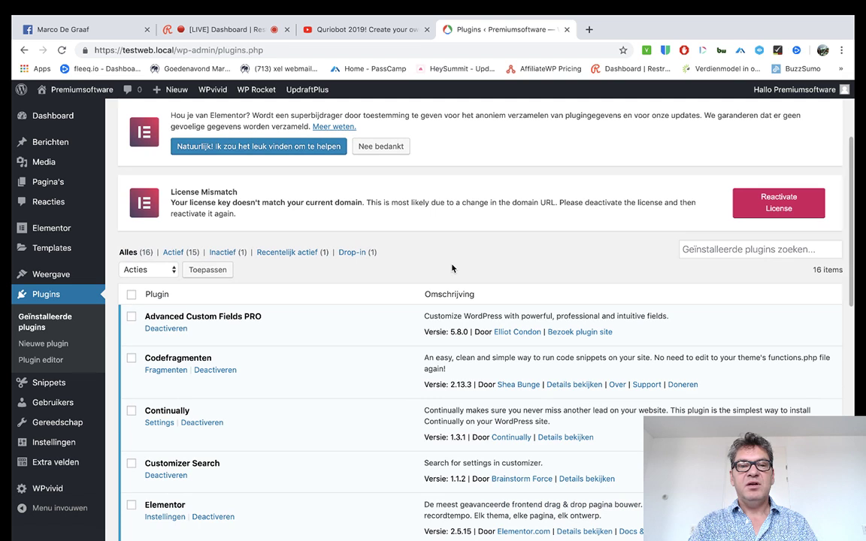
scroll(452, 268, down, 1)
scroll(454, 266, down, 1)
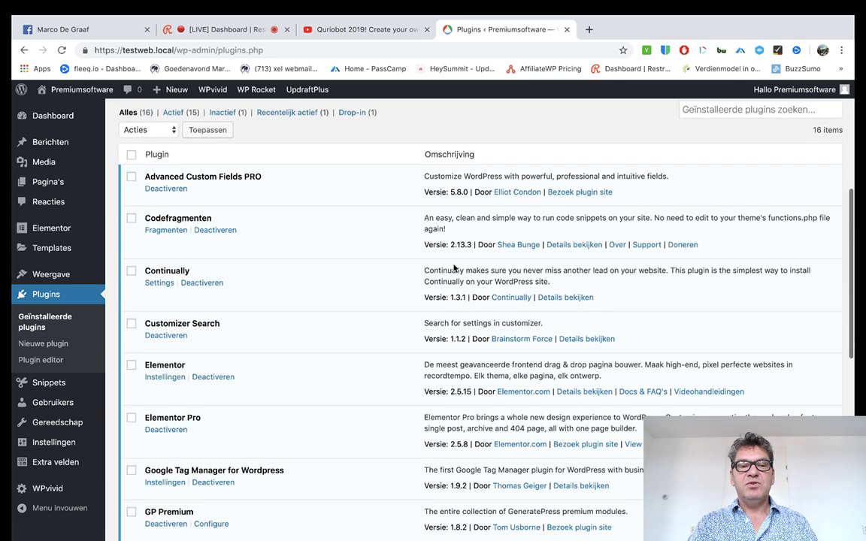
scroll(453, 267, up, 5)
click(202, 124)
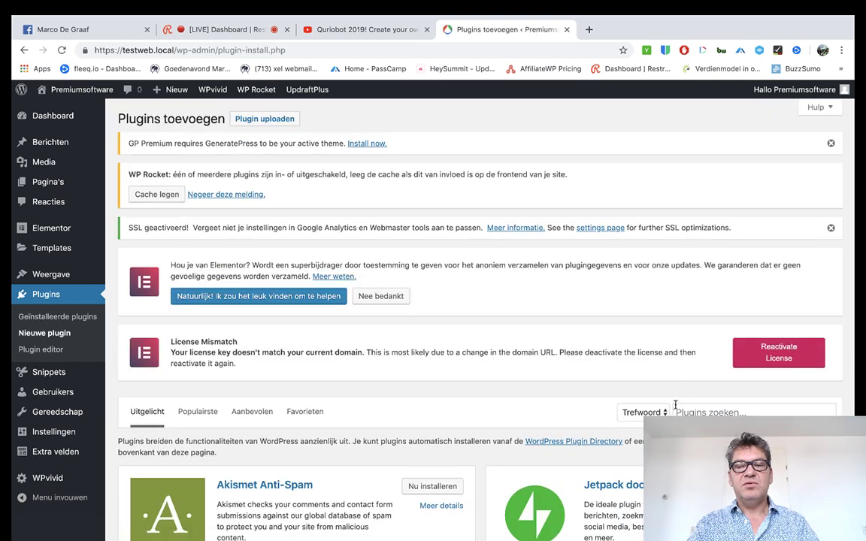
Search plugins for 'code' to confirm Code Snippets is already active.
click(679, 412)
text(c)
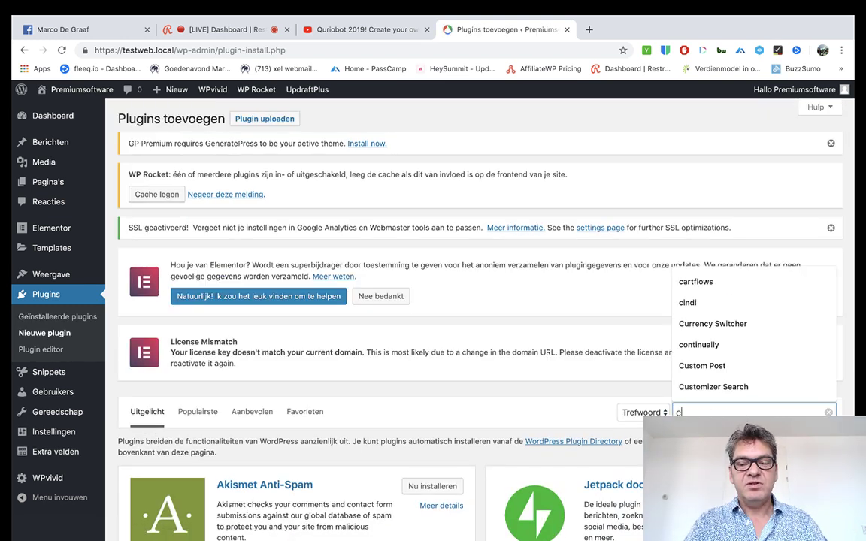
text(ode)
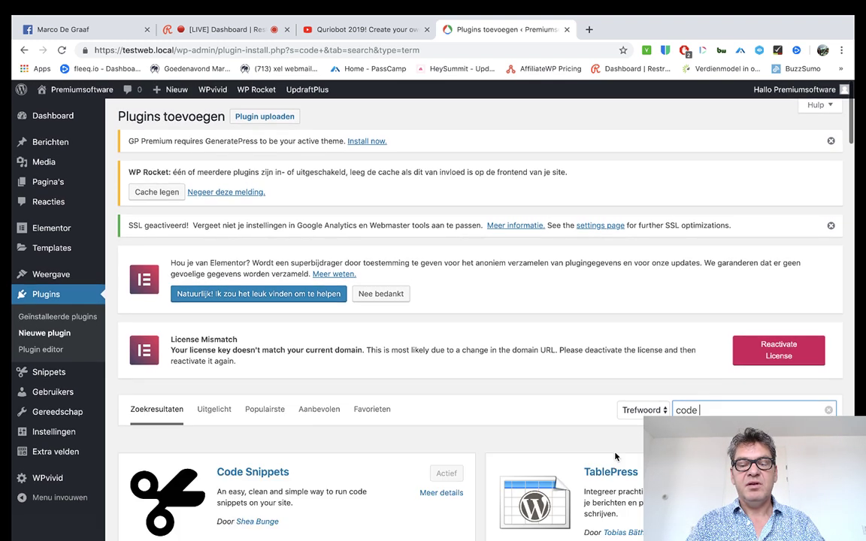
scroll(615, 457, down, 3)
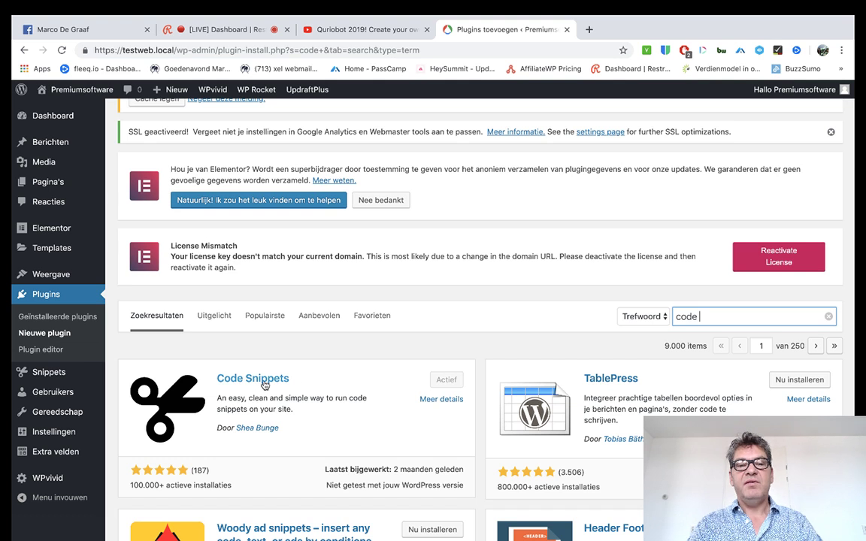
Start a new empty snippet with 'Nieuwe toevoegen' from the Snippets list.
click(48, 372)
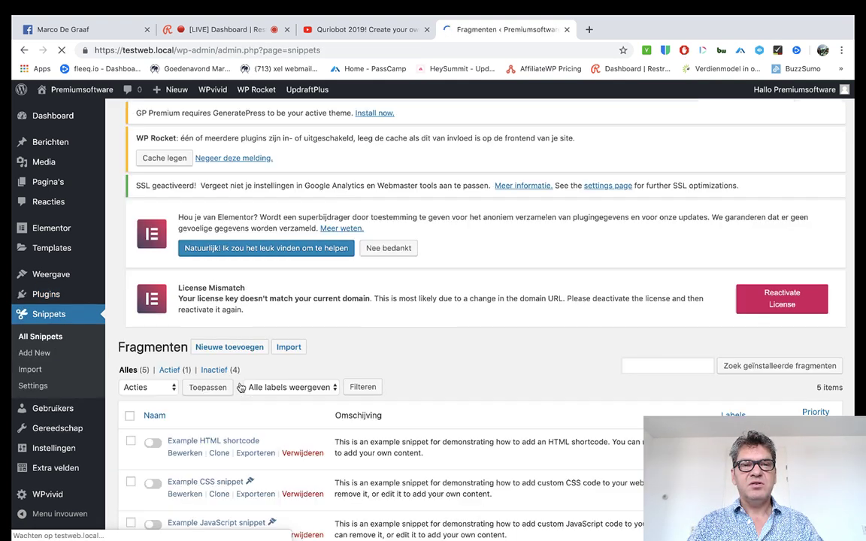
scroll(248, 319, down, 2)
scroll(237, 248, up, 1)
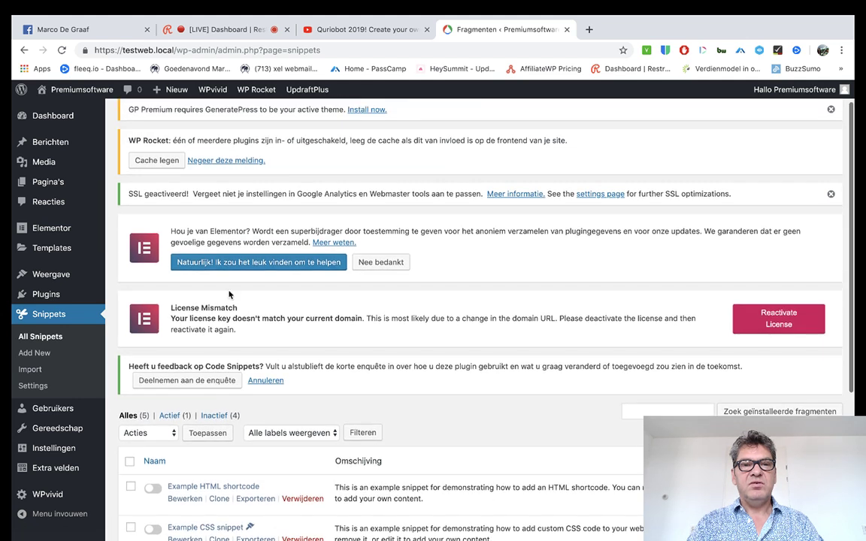
scroll(229, 178, up, 1)
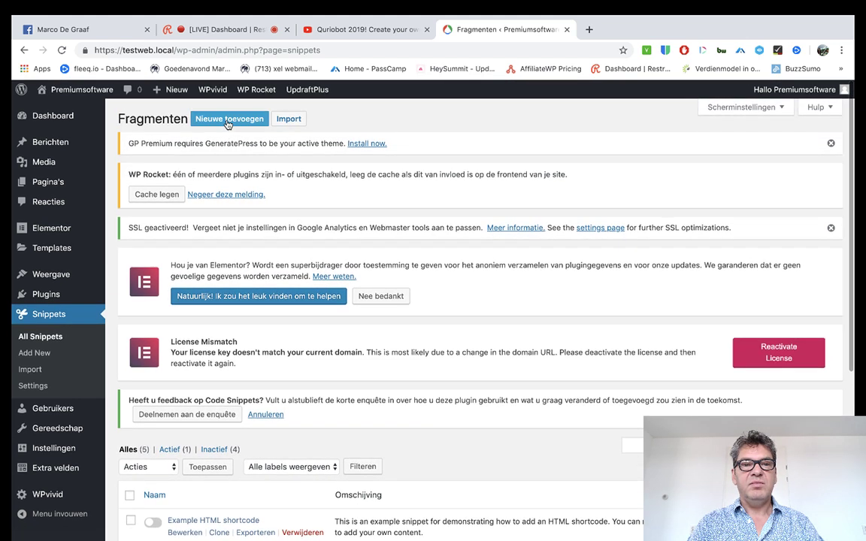
click(228, 120)
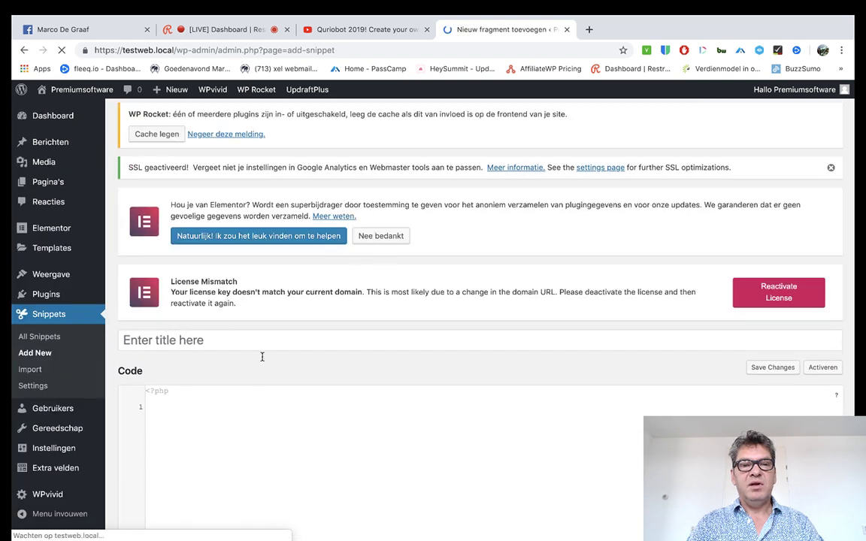
click(232, 413)
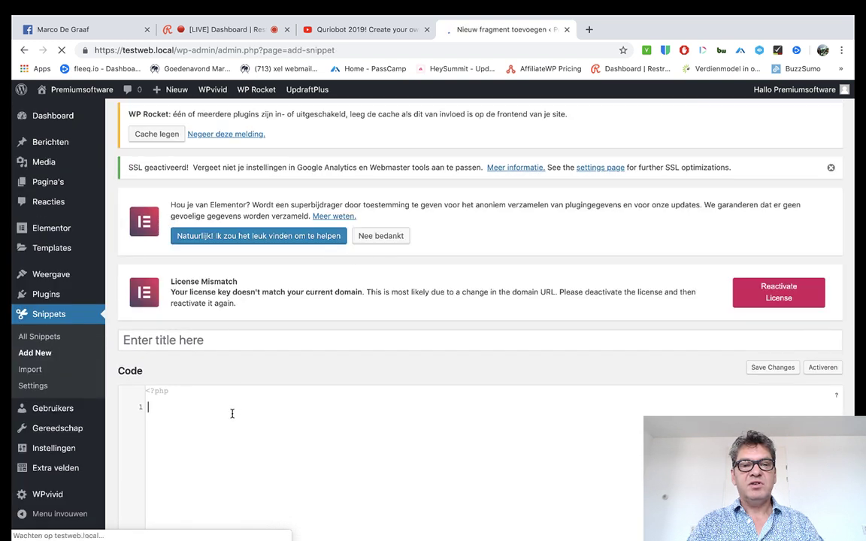
right_click(232, 414)
click(346, 396)
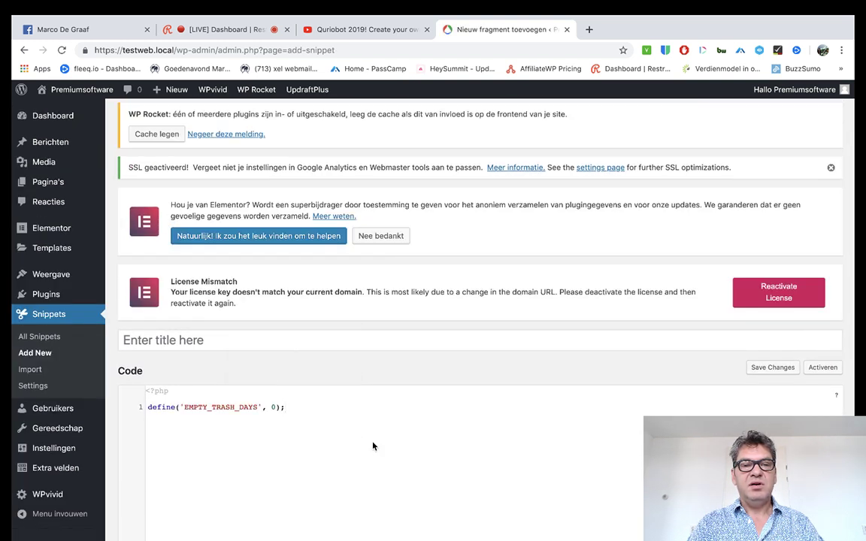
drag(322, 405, 137, 412)
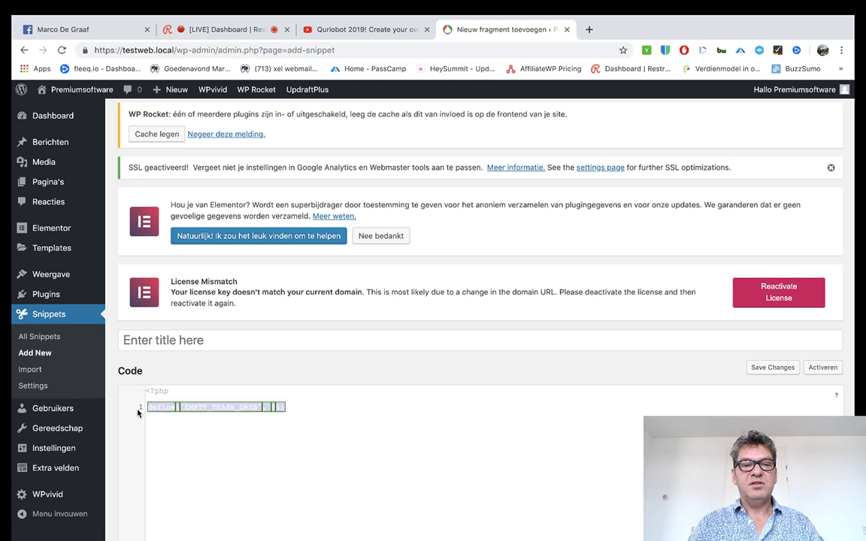
key(BackSpace)
scroll(222, 418, down, 1)
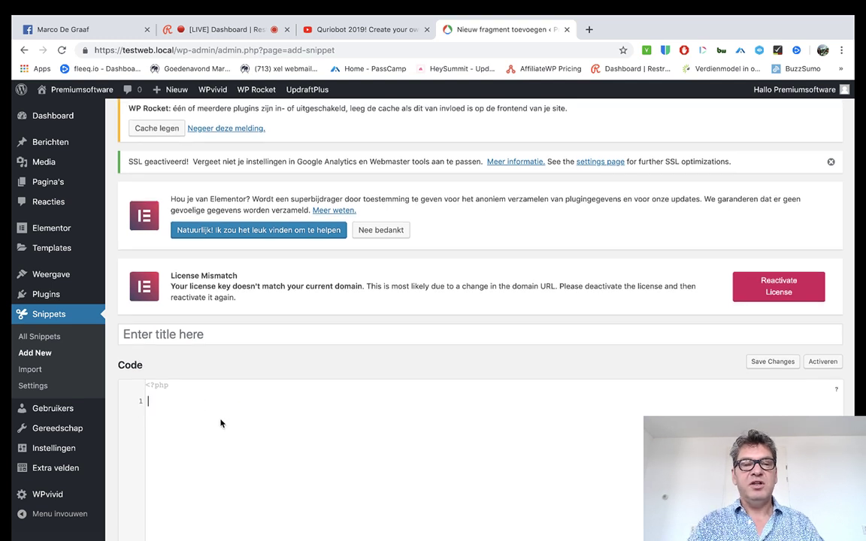
scroll(220, 421, down, 2)
scroll(218, 422, down, 1)
scroll(219, 422, down, 1)
scroll(220, 424, up, 2)
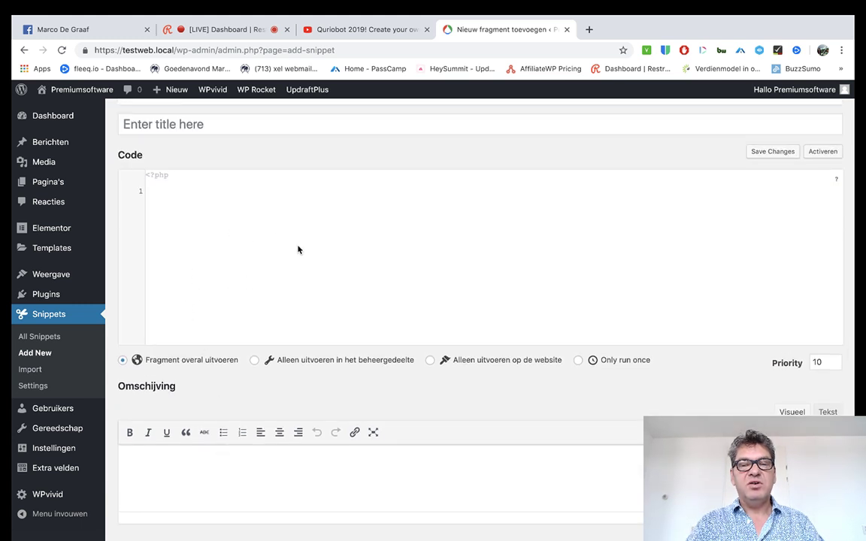
scroll(343, 276, up, 2)
scroll(413, 282, up, 1)
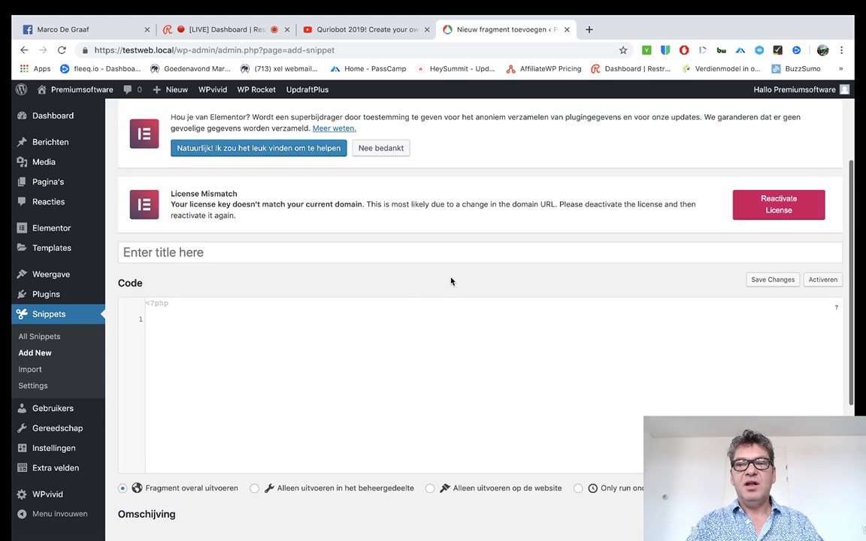
scroll(451, 282, up, 3)
scroll(449, 279, down, 3)
scroll(451, 284, down, 4)
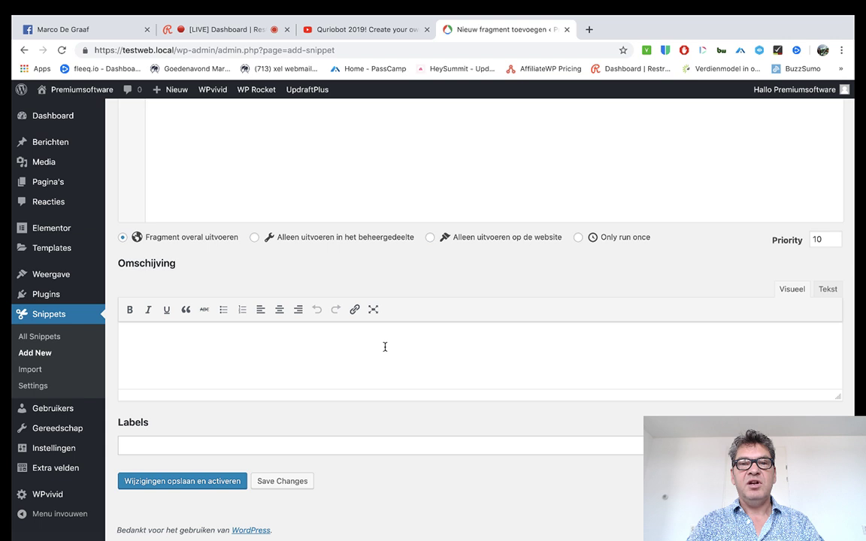
scroll(385, 347, up, 7)
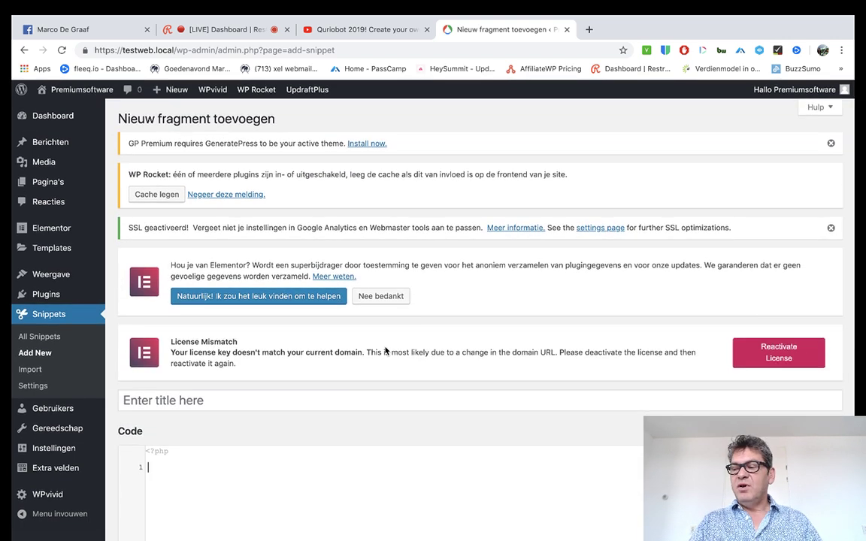